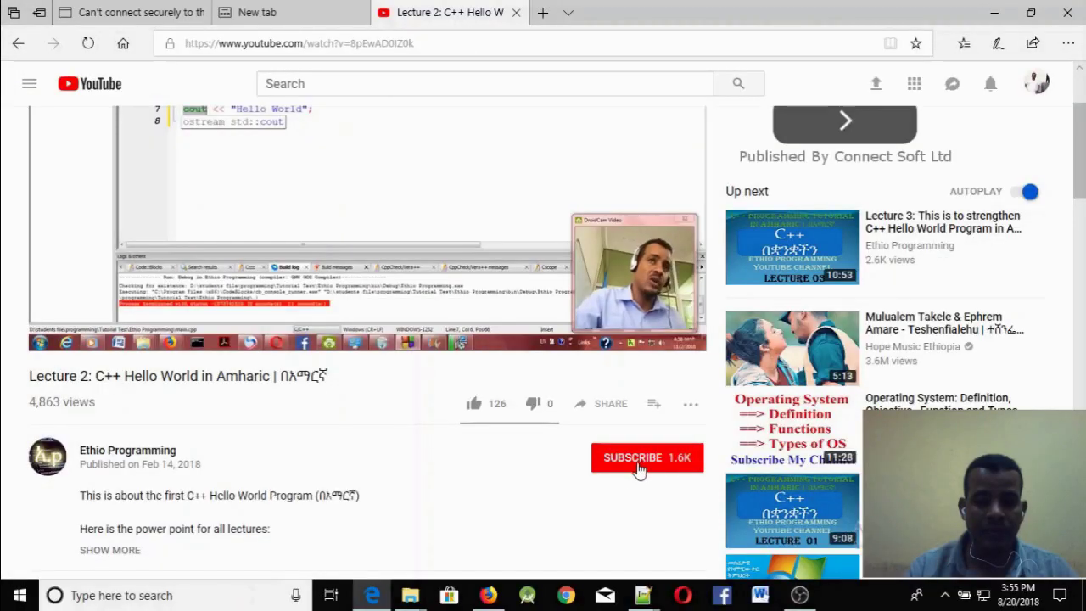
Step: Subscribe to the Ethio Programming channel, then delete a stray symbol in the word 'personality'
click(641, 467)
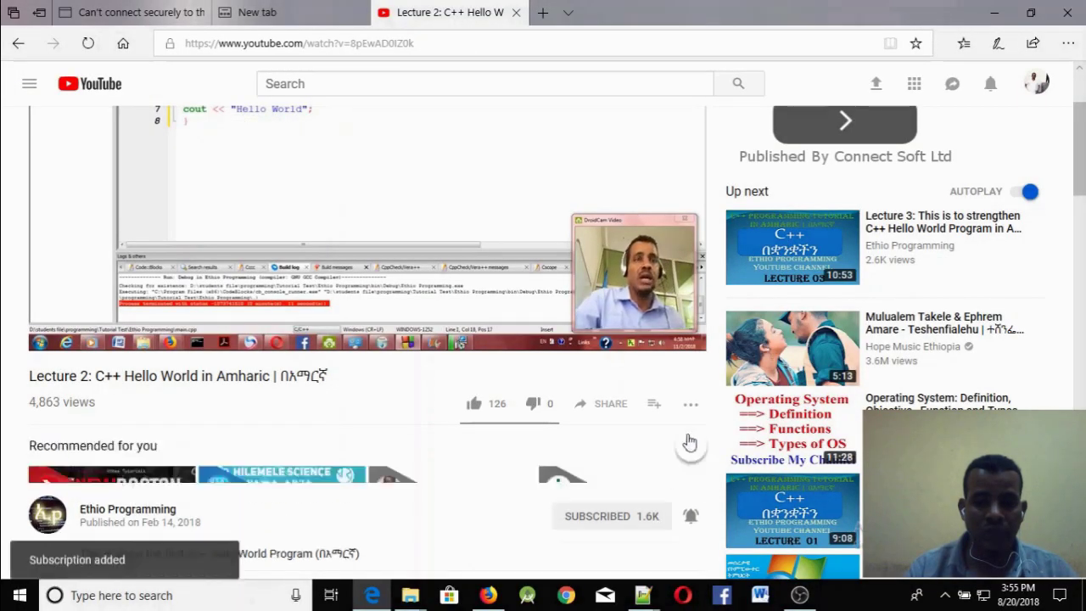
scroll(683, 459, down, 3)
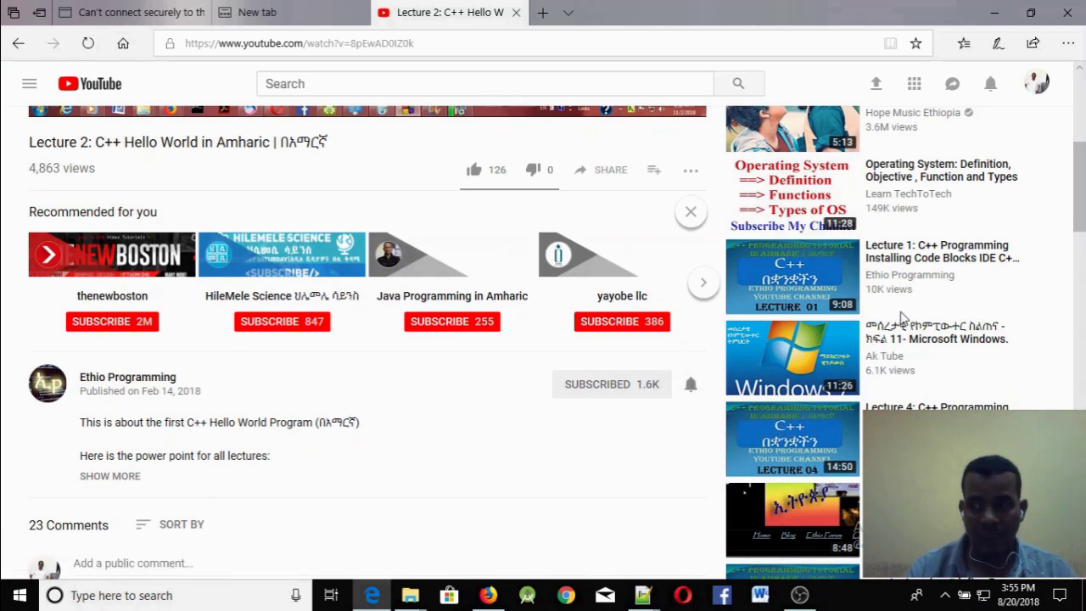
key(BackSpace)
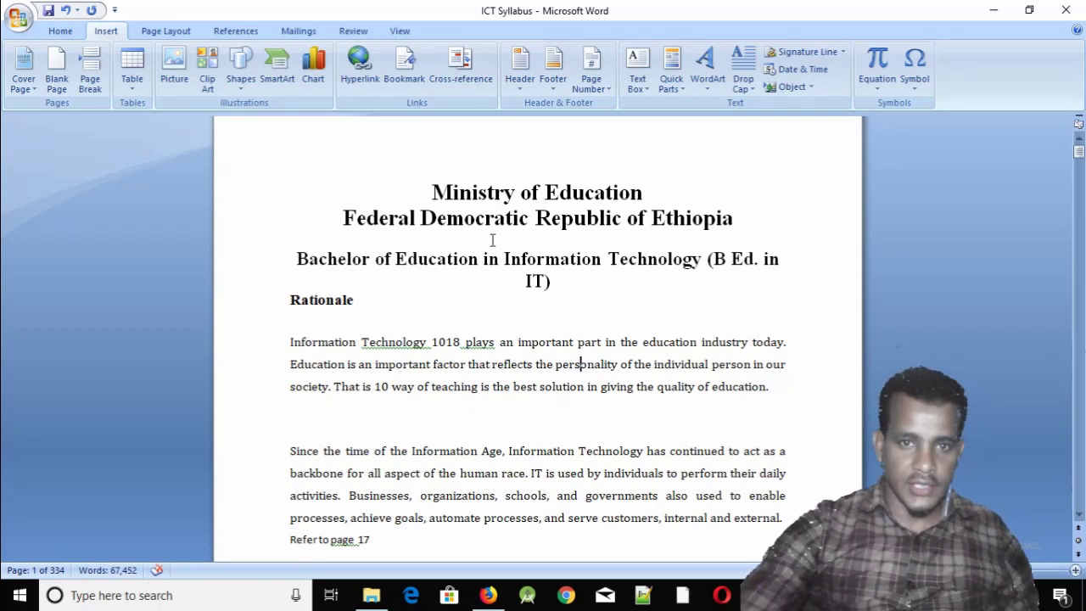
scroll(492, 280, up, 1)
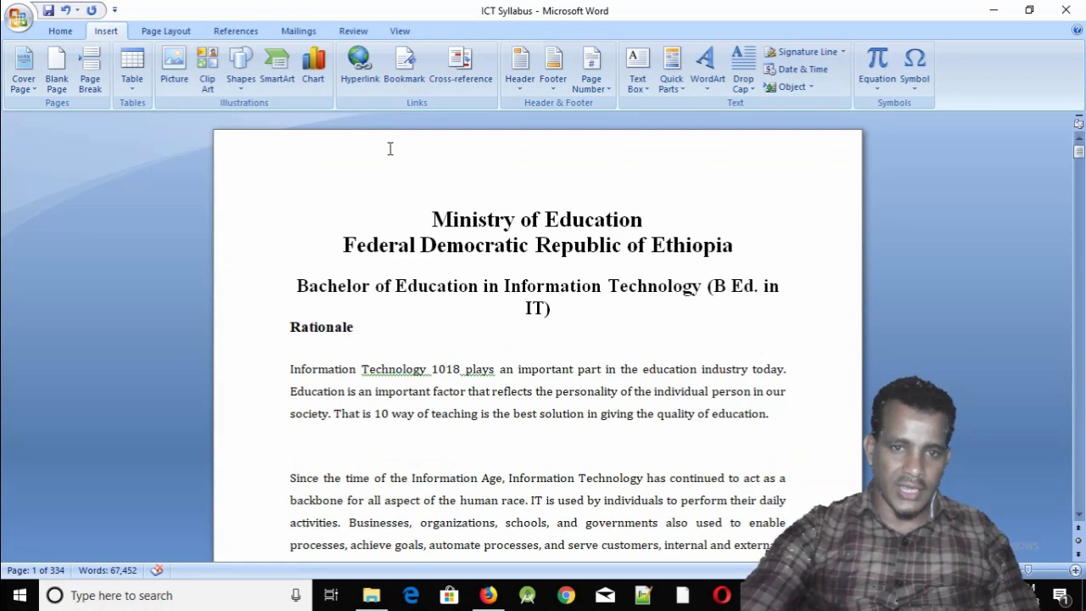
scroll(391, 148, down, 5)
scroll(439, 277, down, 6)
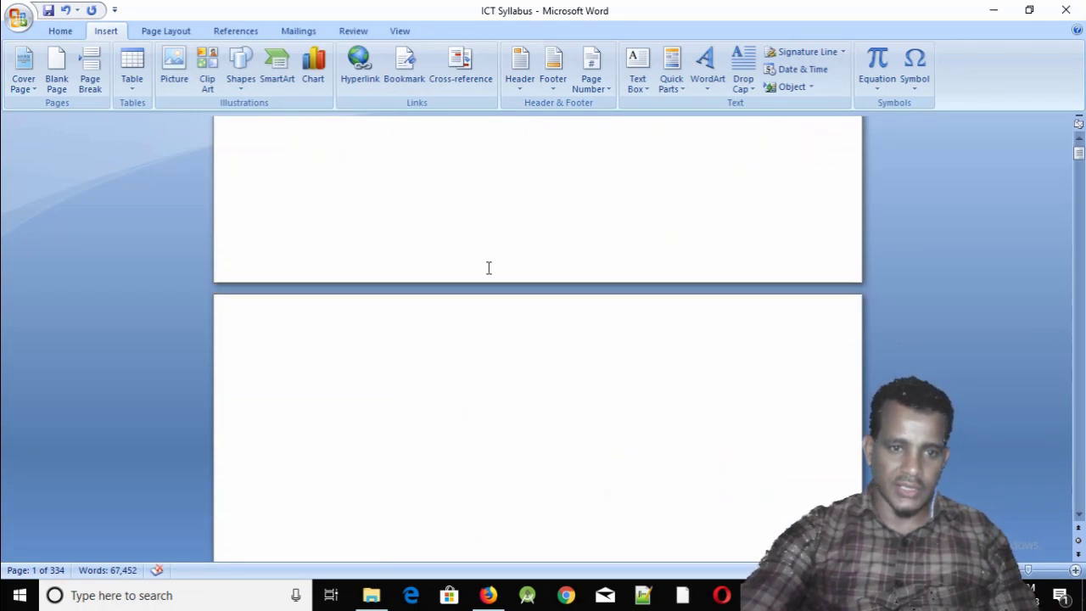
scroll(489, 268, up, 6)
scroll(498, 270, up, 5)
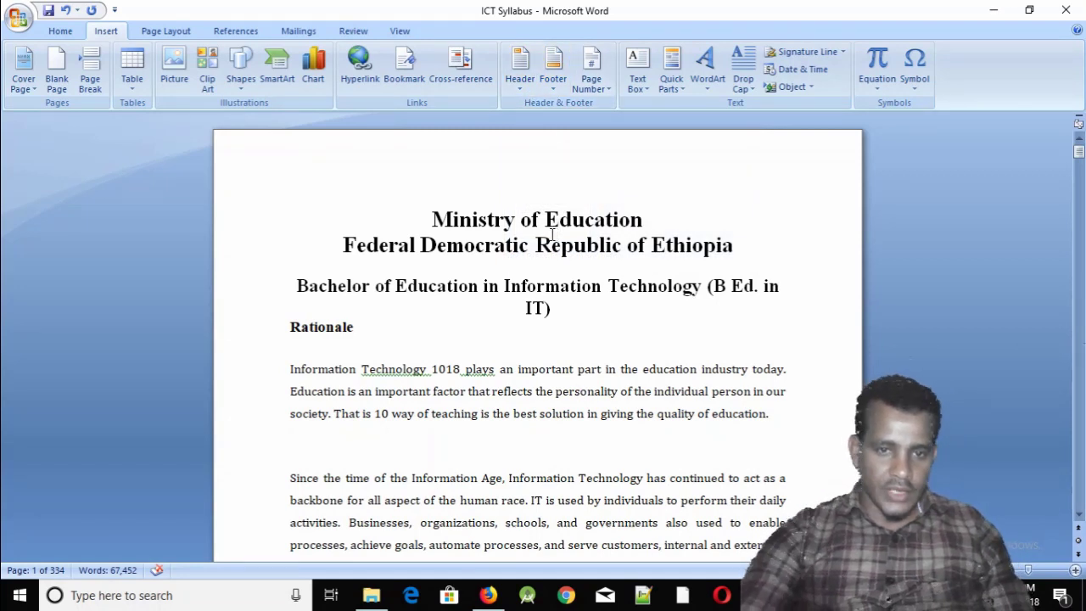
Step: Insert a Blank header reading 'This is IT Curriculum' and close header editing
click(522, 89)
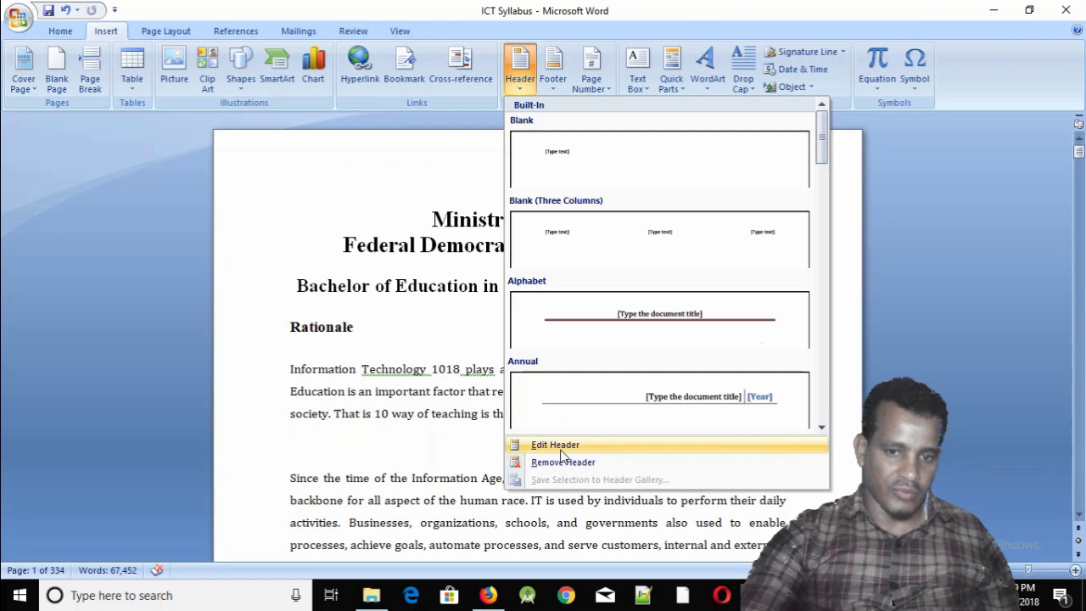
click(624, 167)
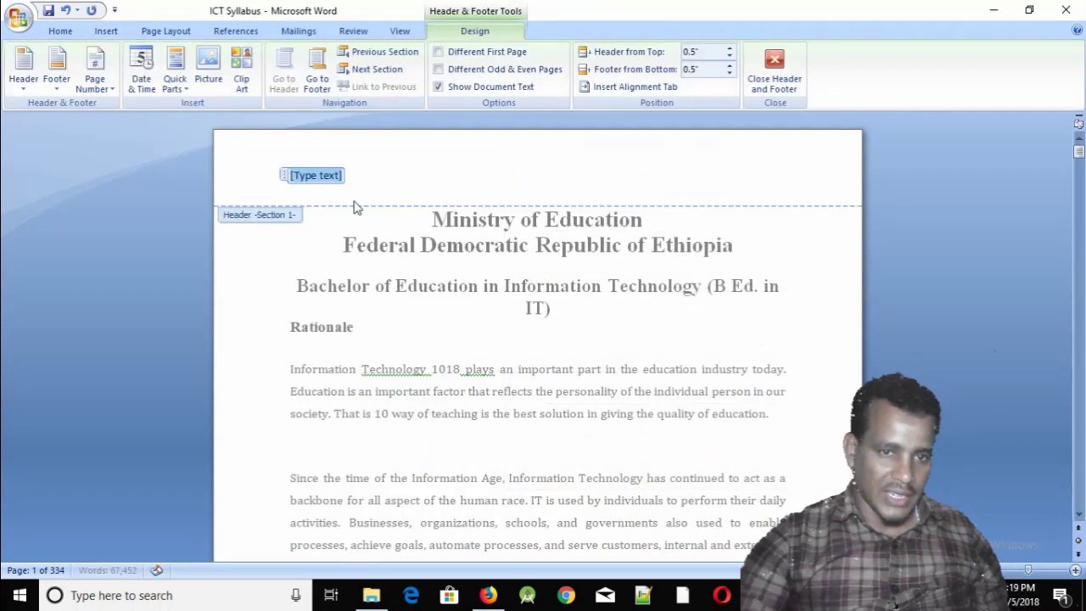
text(This is)
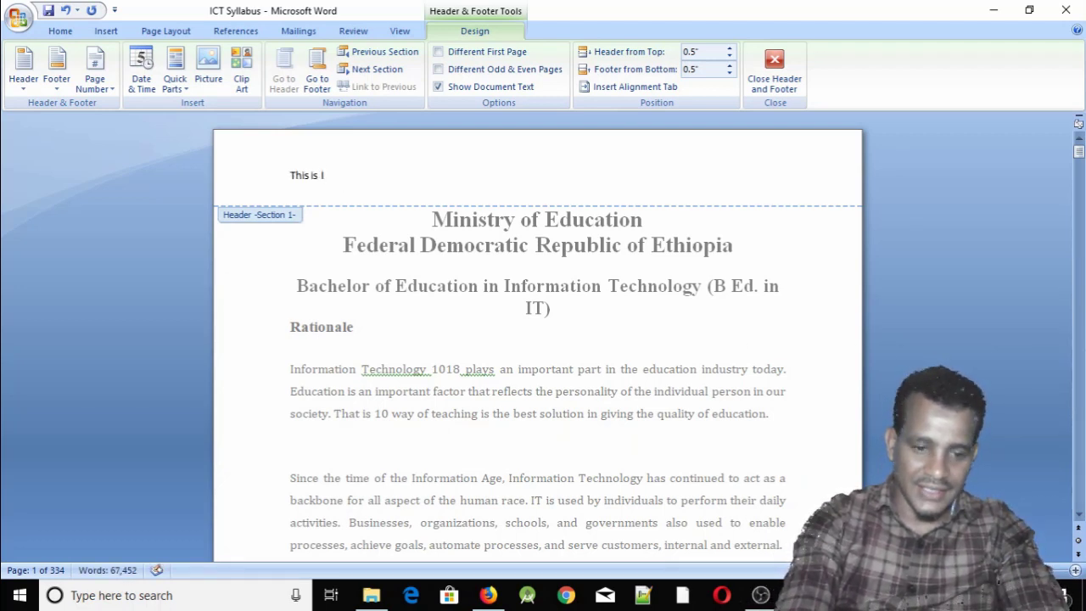
text(IT)
text(Cou)
key(BackSpace)
key(BackSpace)
text(urric)
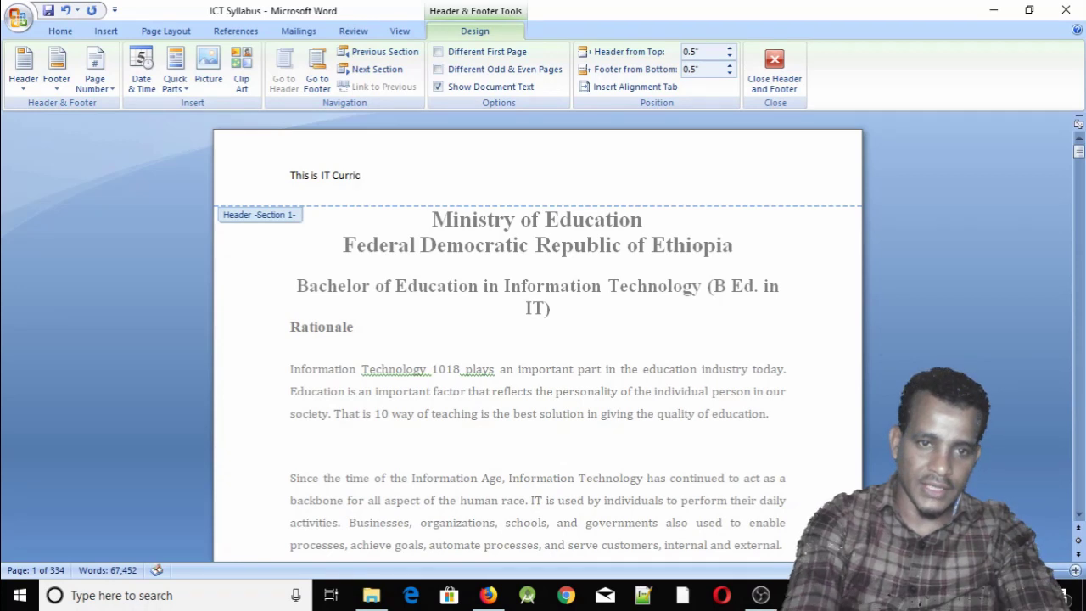
text(ulum)
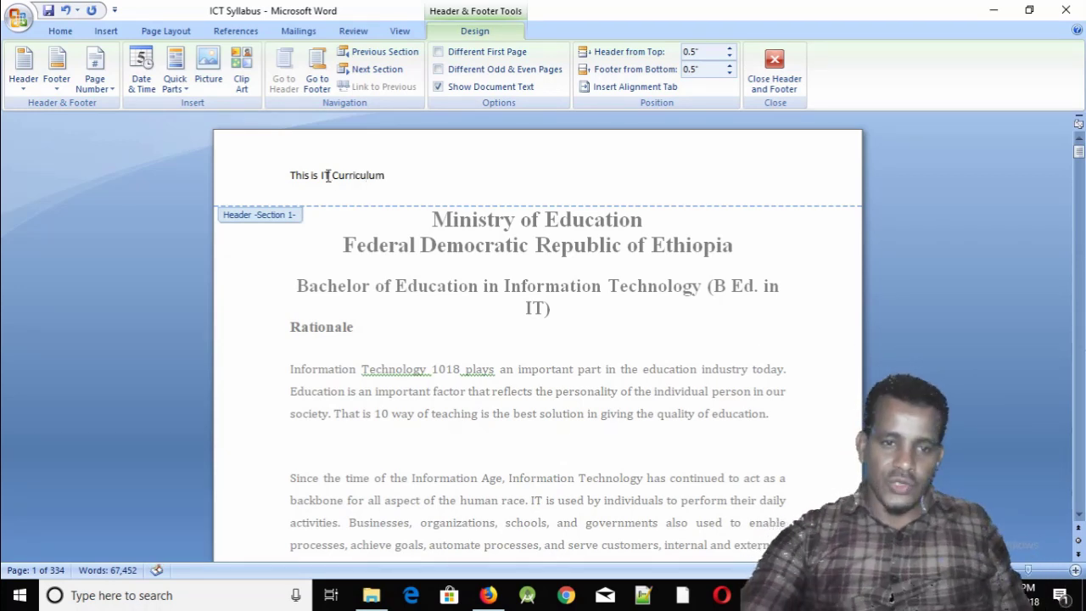
double_click(396, 323)
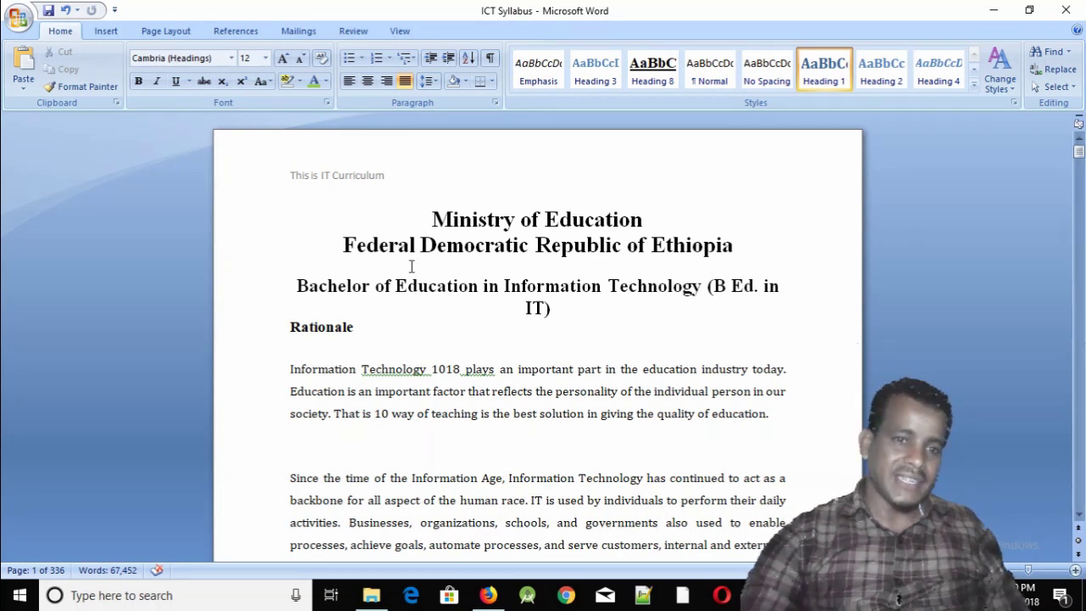
double_click(365, 175)
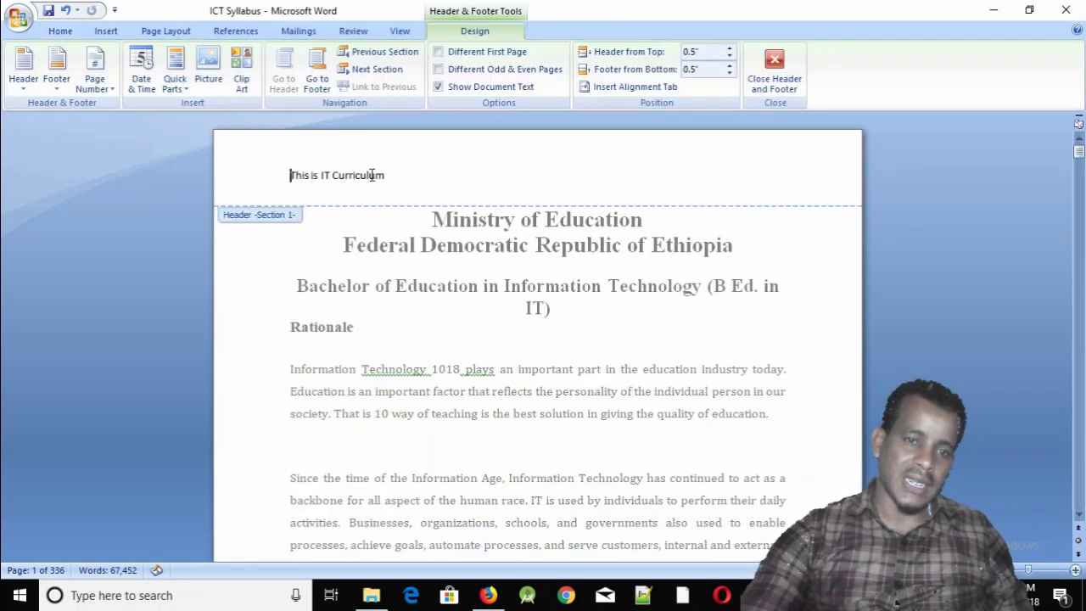
double_click(390, 301)
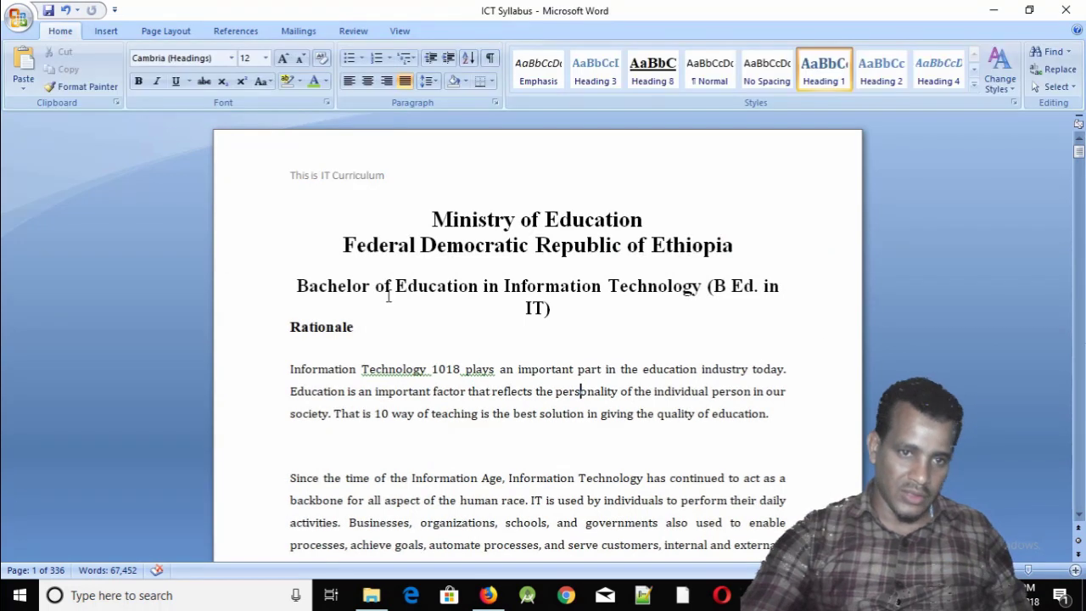
double_click(355, 157)
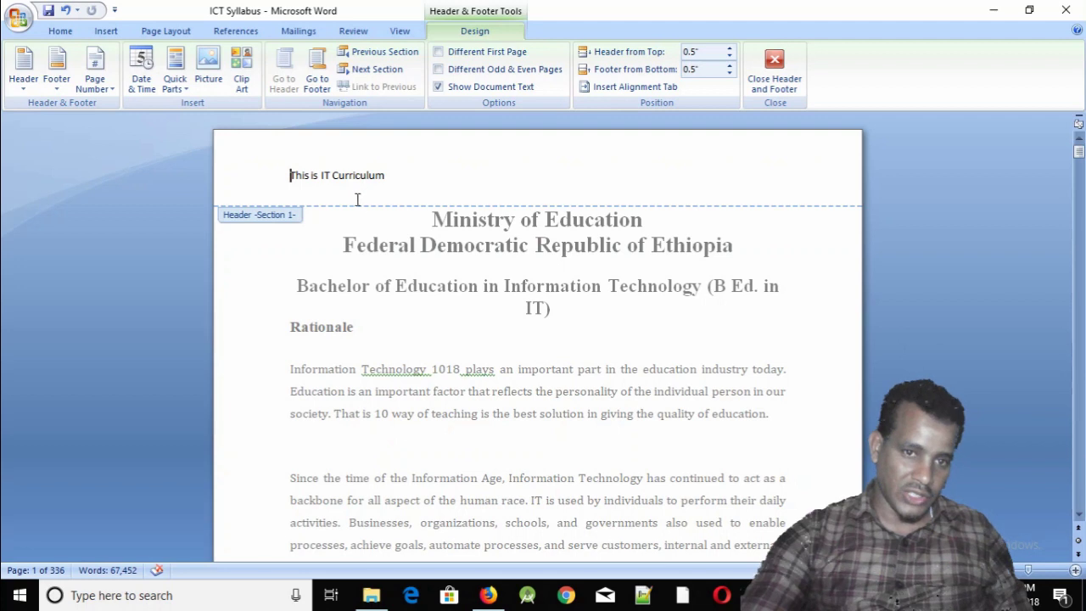
double_click(371, 256)
scroll(420, 297, down, 2)
scroll(419, 297, down, 2)
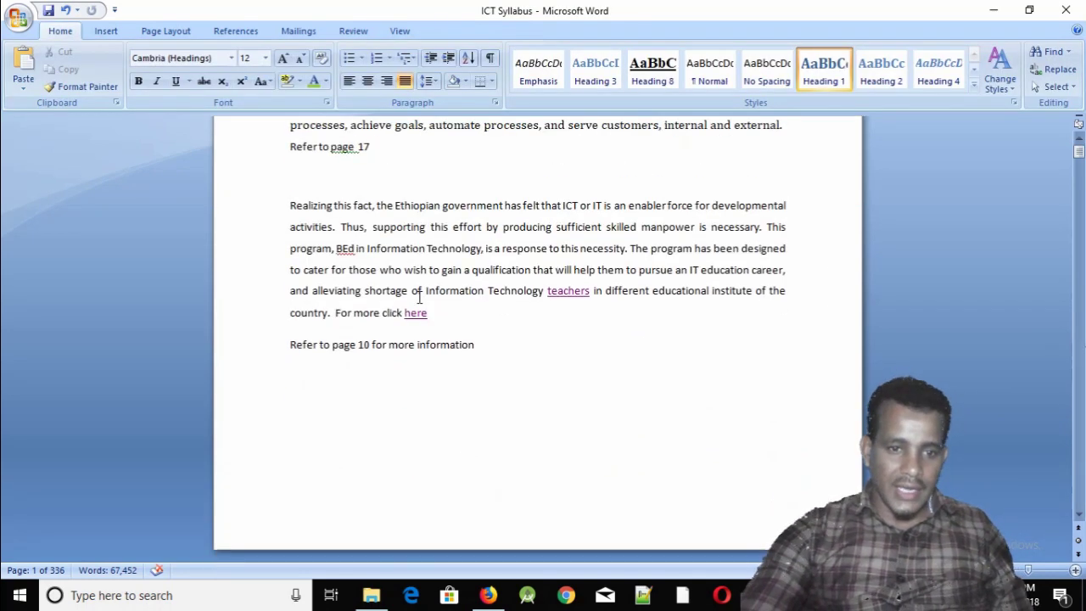
scroll(420, 297, down, 2)
scroll(335, 304, down, 2)
scroll(395, 315, down, 2)
scroll(391, 306, down, 4)
scroll(402, 328, down, 4)
scroll(400, 326, down, 3)
scroll(399, 319, down, 3)
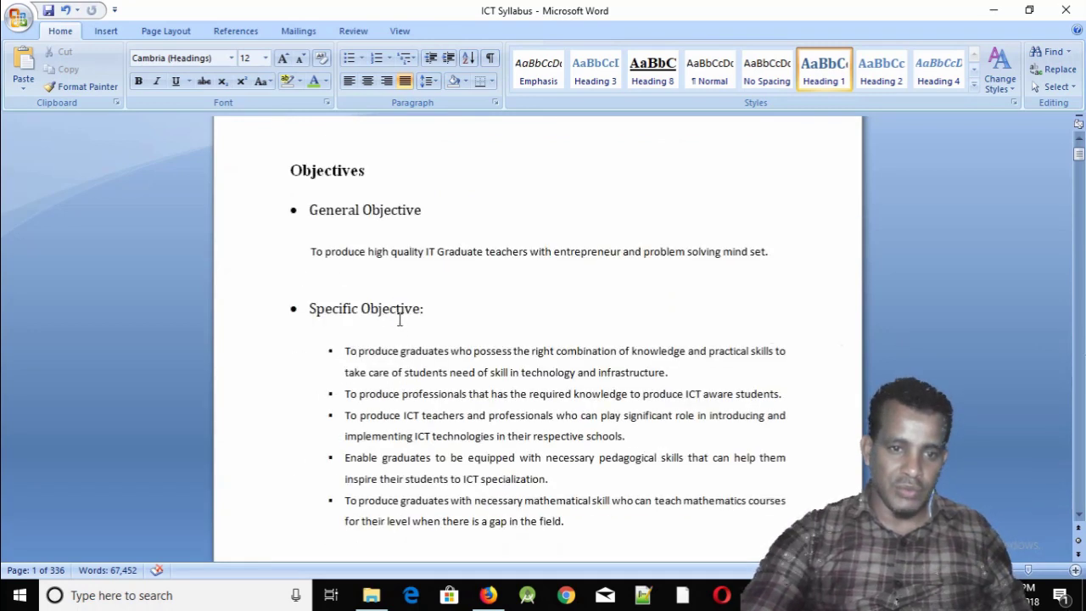
scroll(398, 316, down, 6)
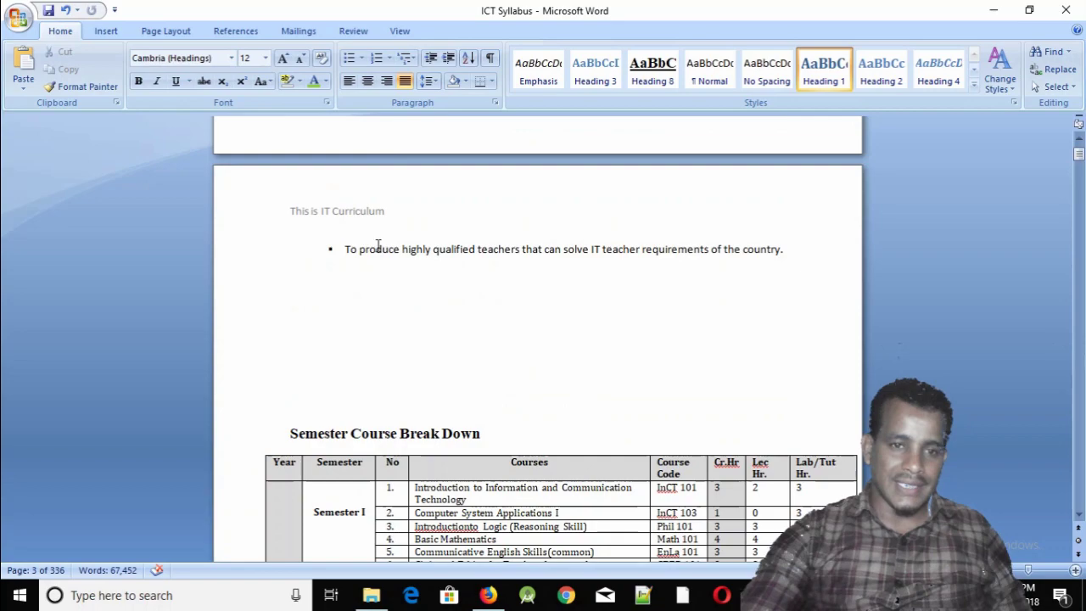
scroll(378, 246, down, 8)
scroll(387, 263, down, 4)
scroll(392, 280, down, 6)
scroll(399, 299, down, 4)
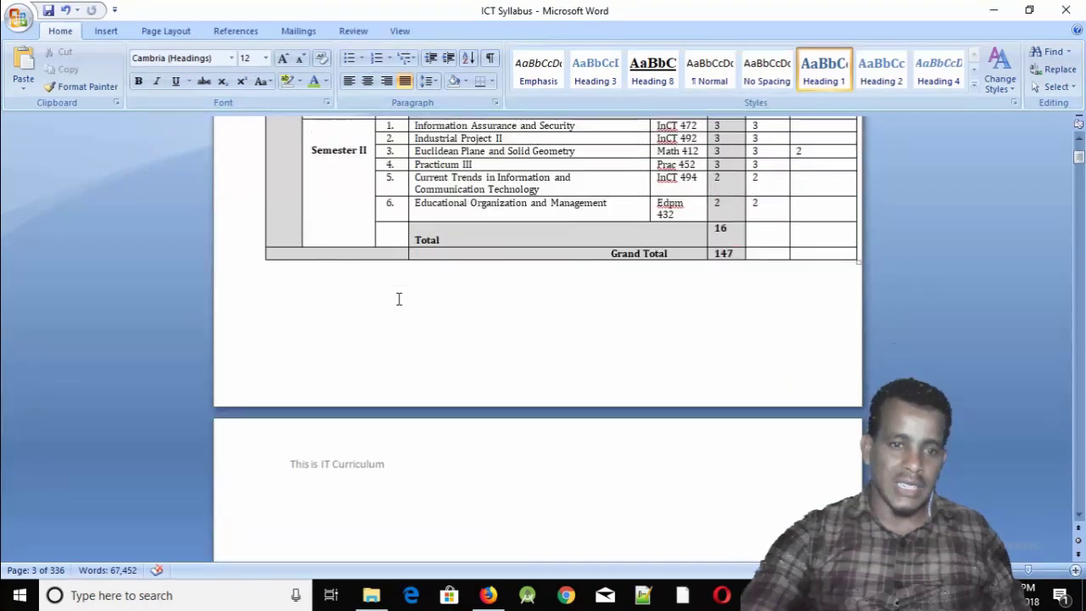
scroll(399, 299, down, 5)
scroll(398, 305, up, 3)
scroll(399, 301, up, 5)
scroll(496, 273, up, 4)
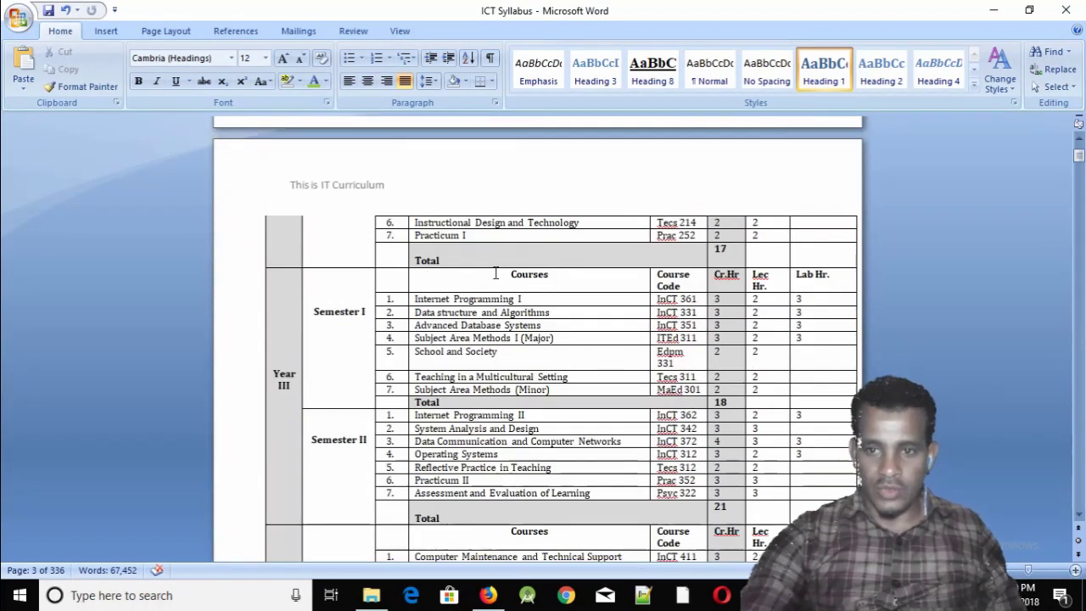
scroll(496, 273, up, 5)
scroll(454, 213, up, 5)
scroll(475, 218, up, 6)
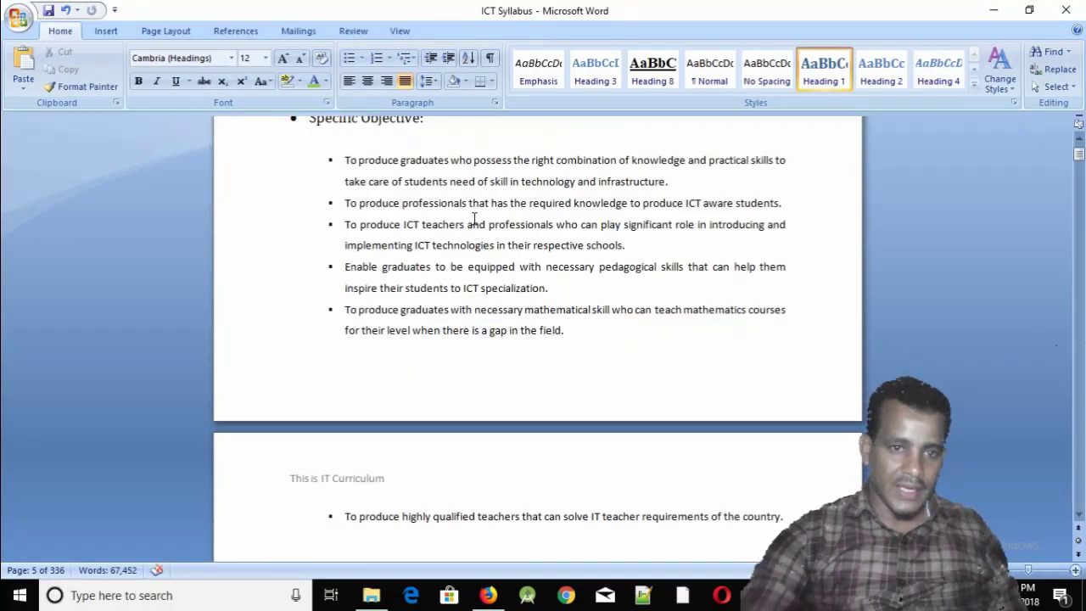
scroll(475, 218, up, 6)
scroll(475, 218, down, 8)
scroll(476, 219, down, 2)
scroll(475, 219, up, 5)
scroll(476, 219, up, 5)
scroll(476, 219, up, 6)
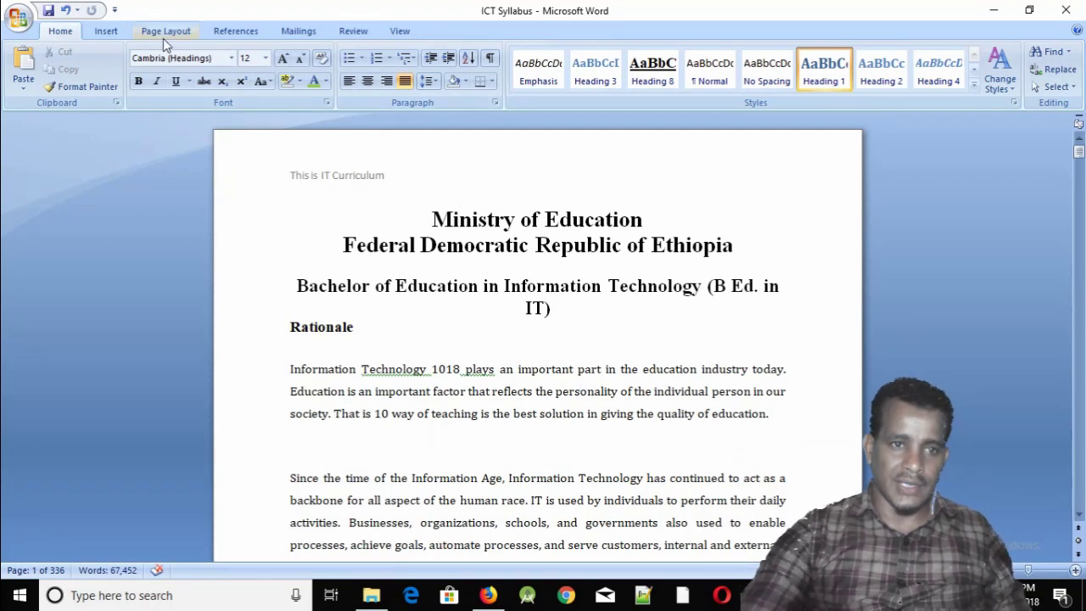
Step: Insert a Blank footer reading 'This is in 2018' and close footer editing
click(106, 31)
click(550, 89)
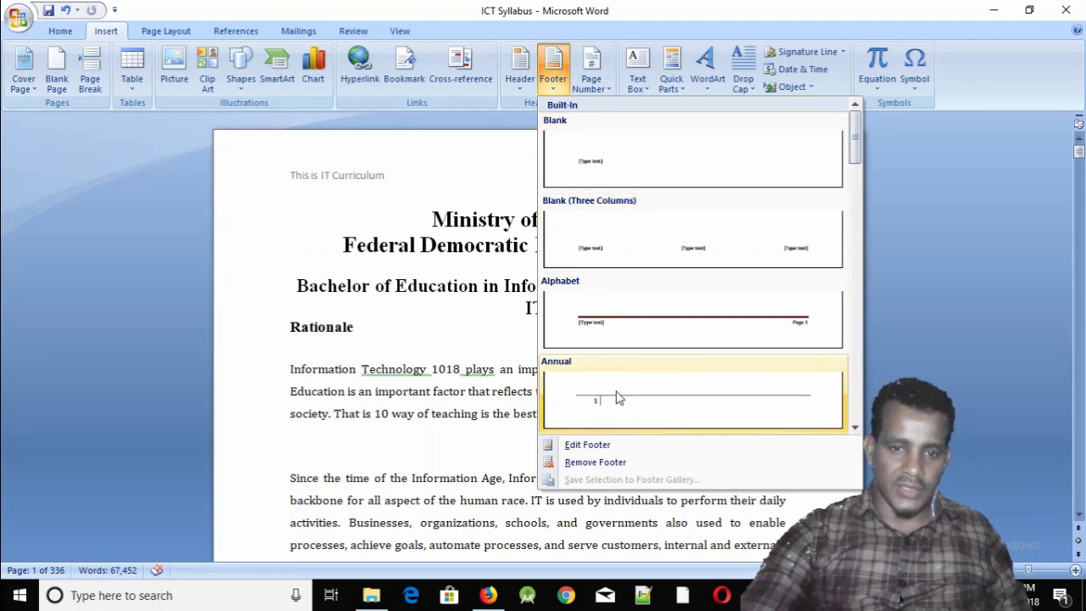
click(598, 174)
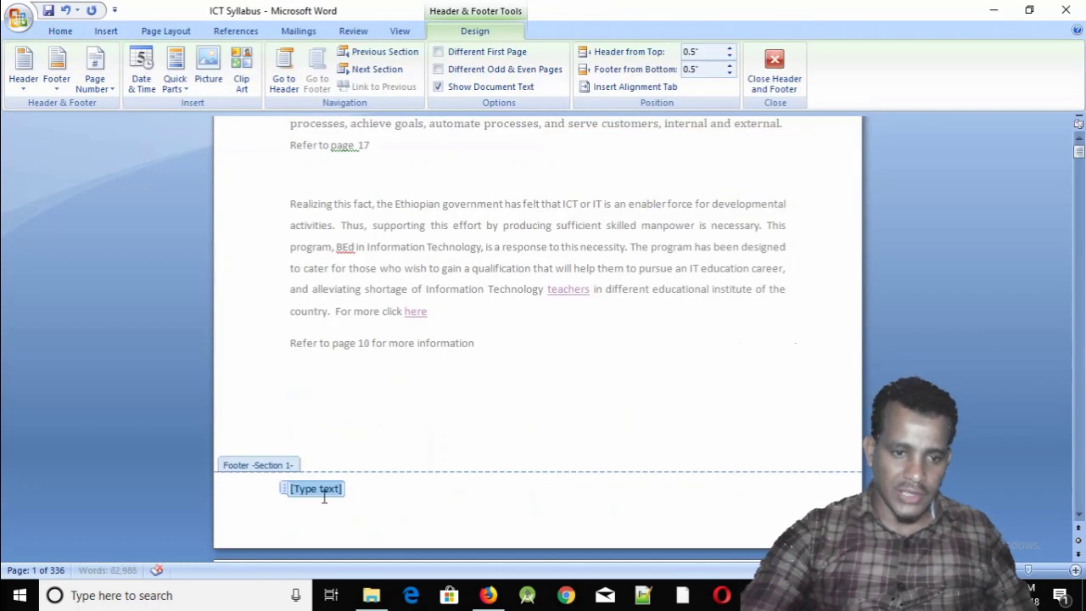
text(tThis is in)
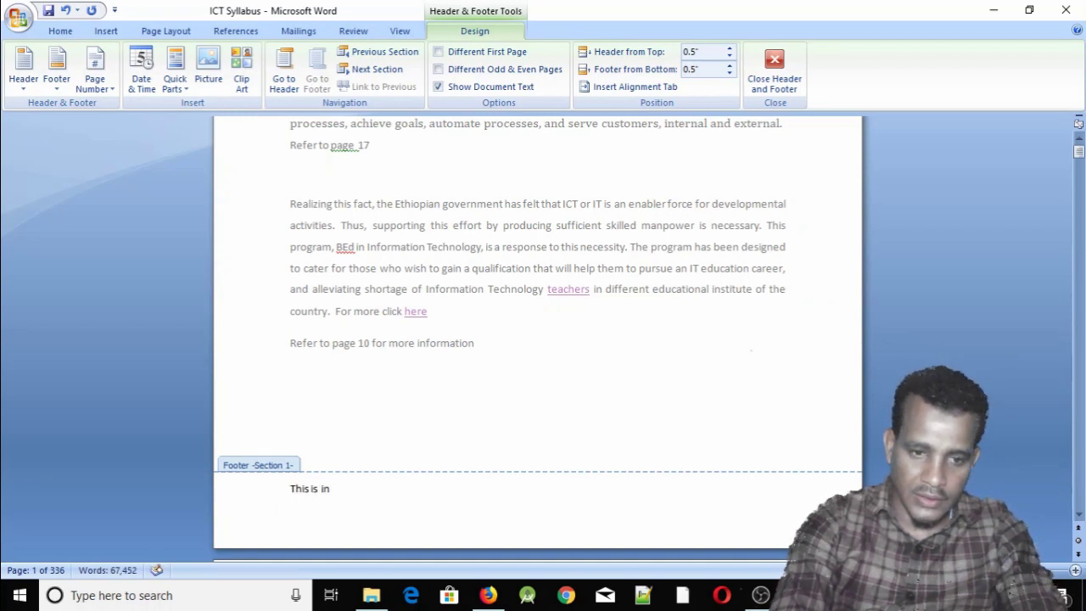
text( 200)
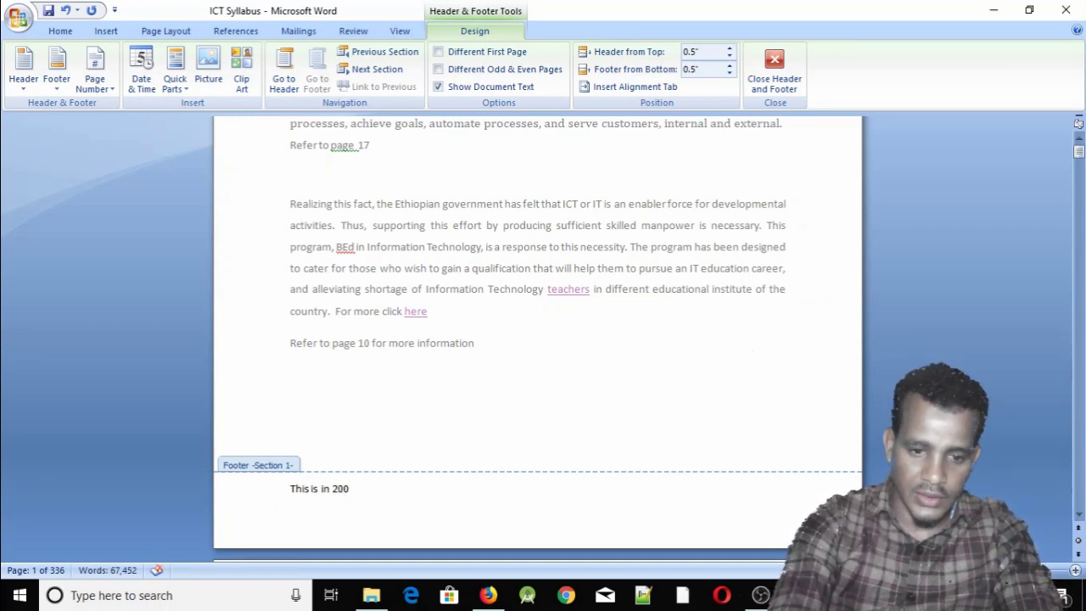
key(BackSpace)
text(18)
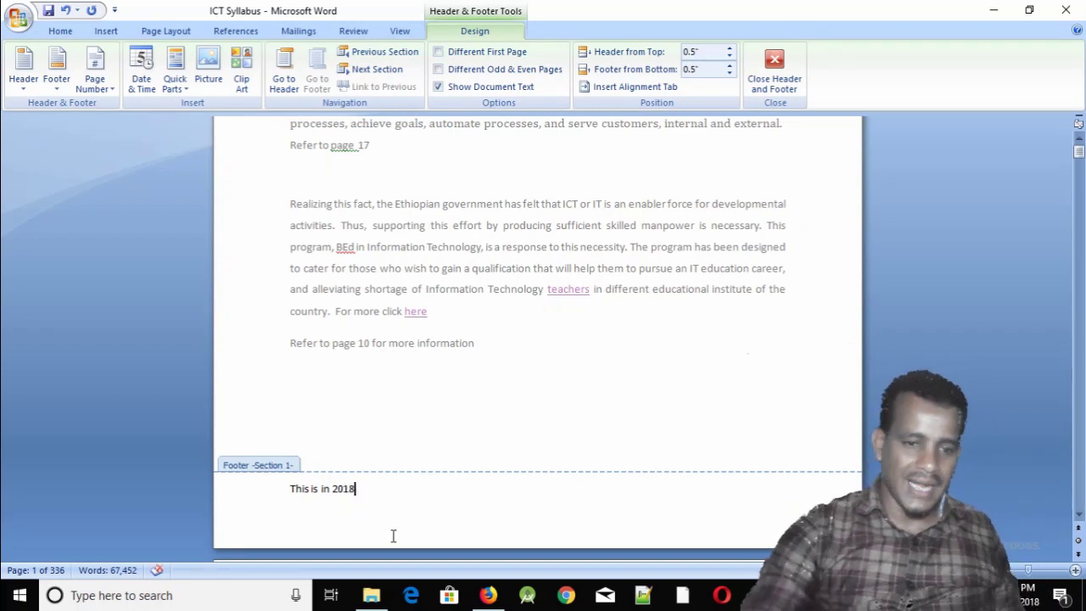
double_click(380, 389)
Step: Scroll through the pages to review the header and the new footer
scroll(416, 398, down, 5)
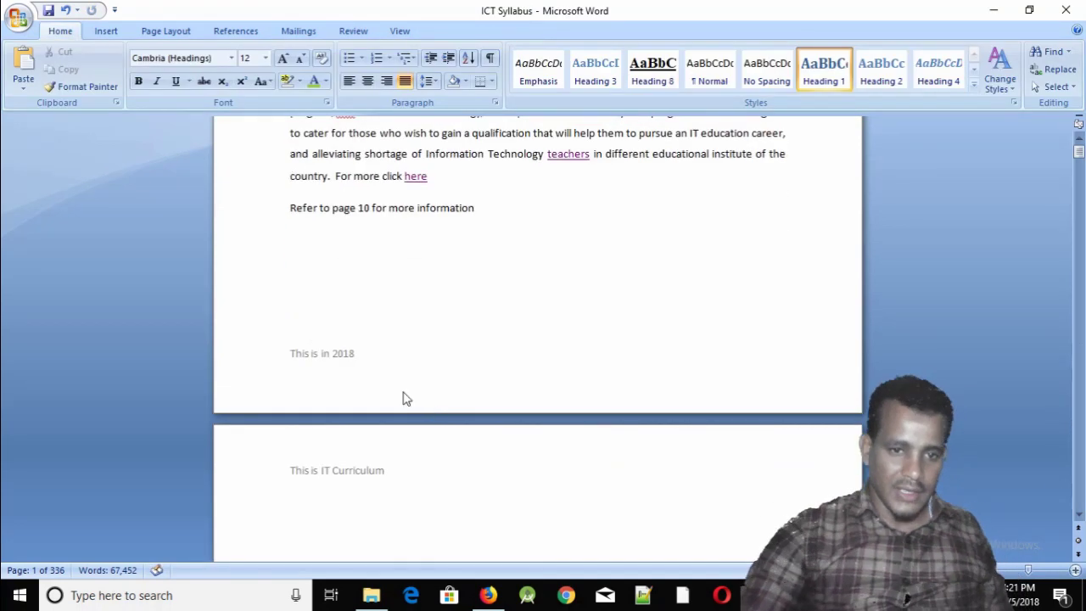
scroll(412, 407, down, 3)
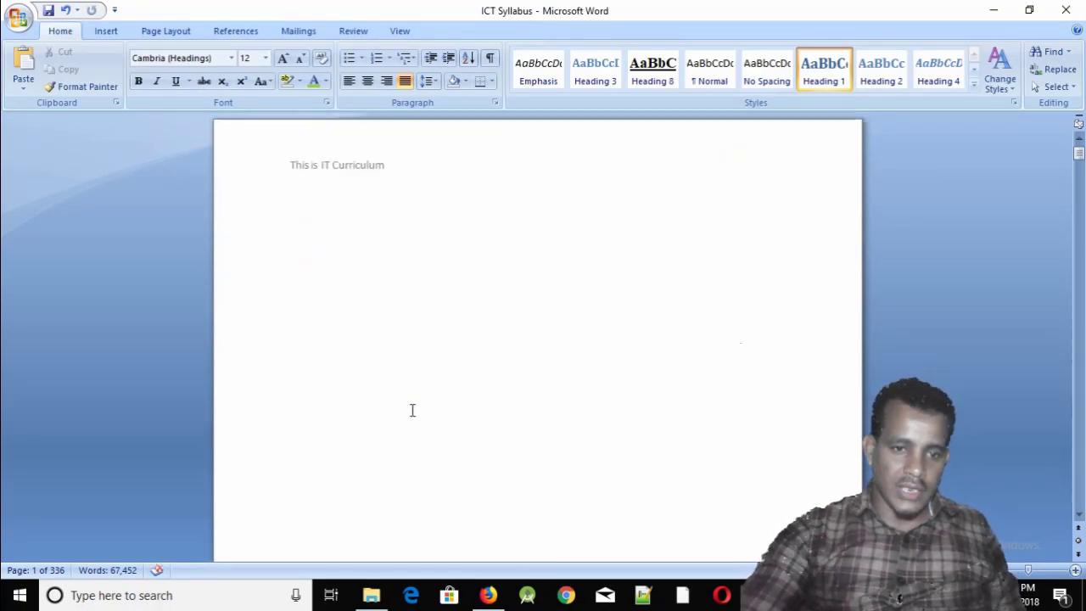
scroll(414, 409, up, 3)
scroll(396, 395, up, 5)
scroll(359, 396, down, 5)
scroll(359, 403, down, 3)
scroll(416, 322, up, 3)
scroll(441, 263, down, 4)
scroll(440, 268, up, 3)
scroll(441, 263, down, 5)
scroll(440, 265, down, 6)
scroll(445, 274, up, 6)
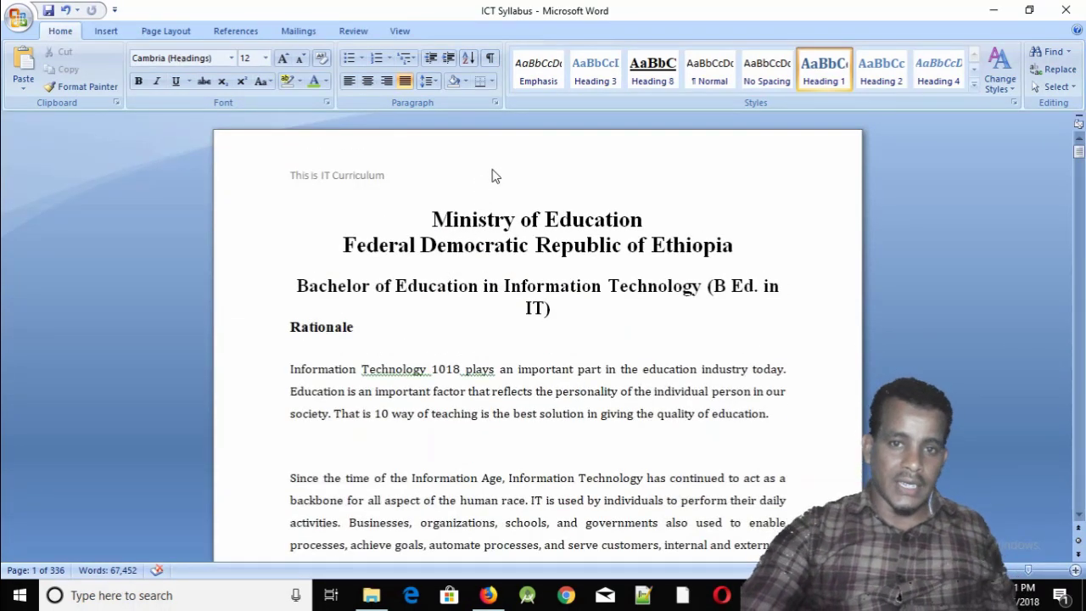
Step: Use Footer > Edit Footer, then reopen the 'This is in 2018' footer on page one
click(106, 31)
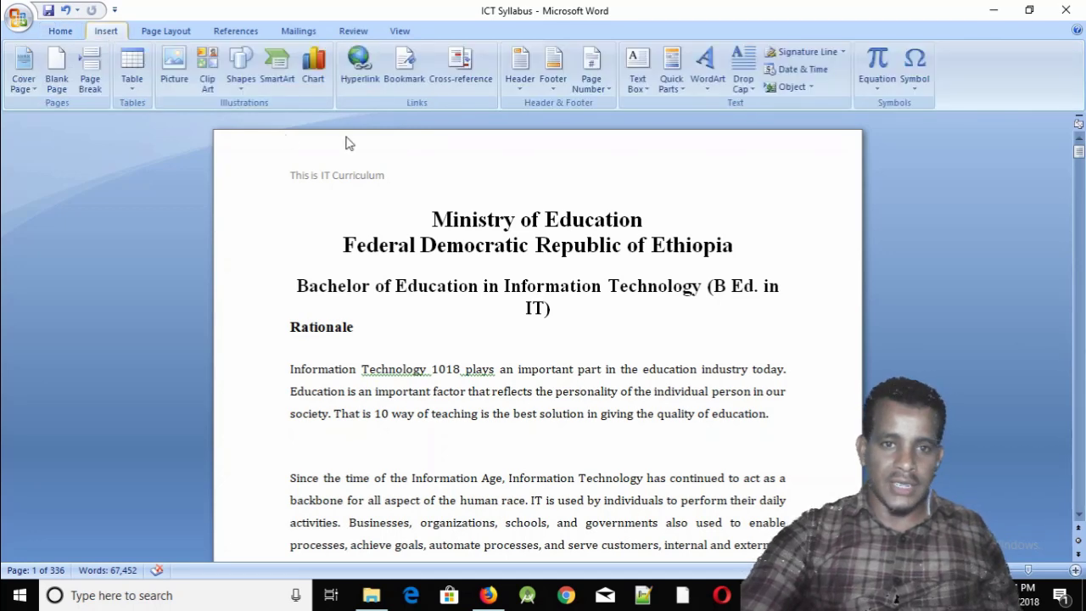
click(520, 68)
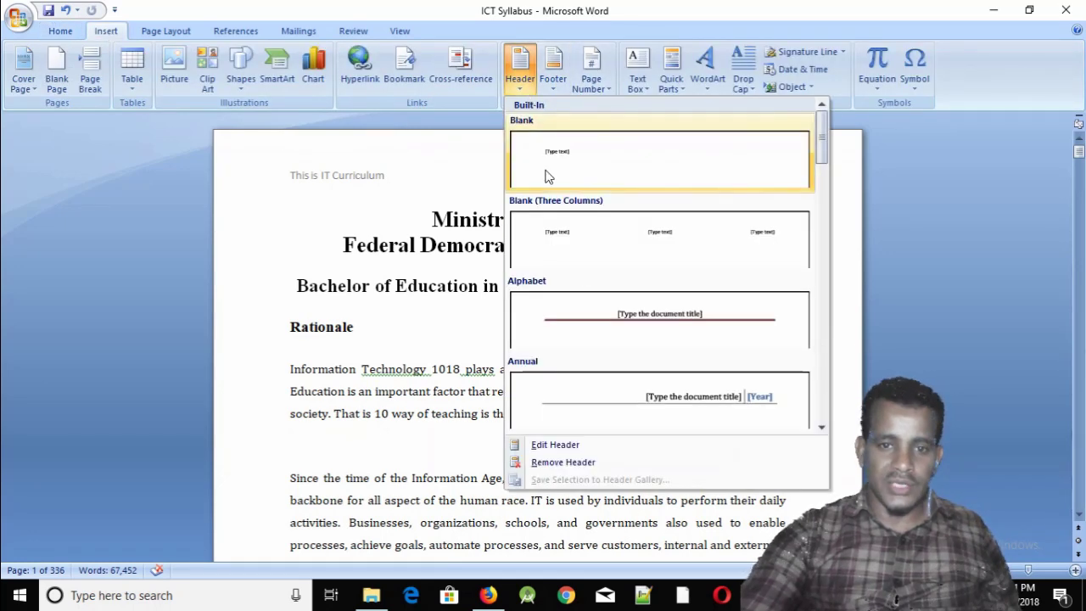
click(556, 92)
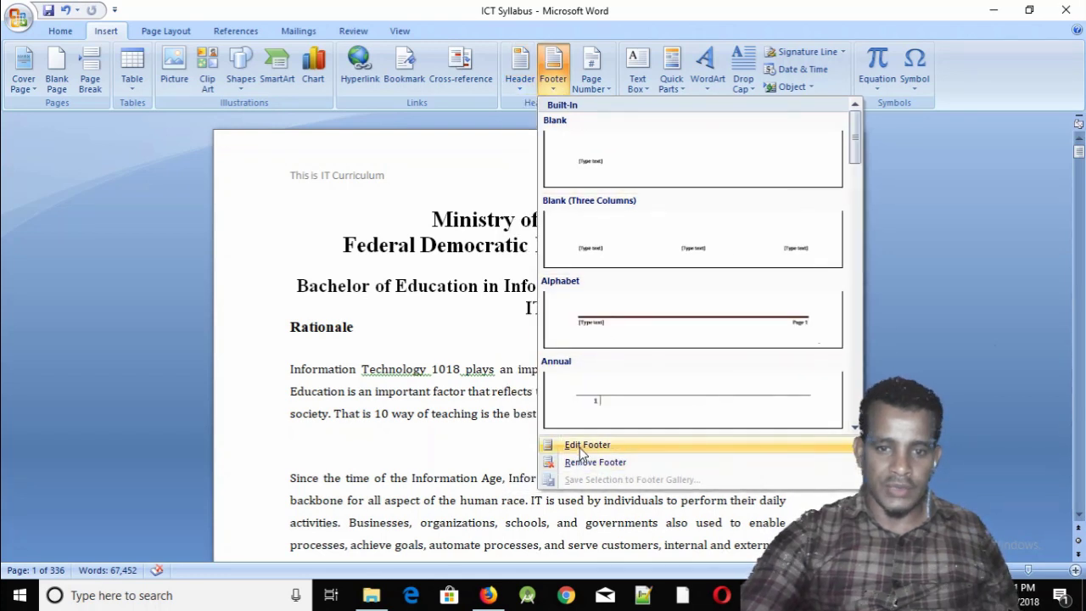
click(584, 448)
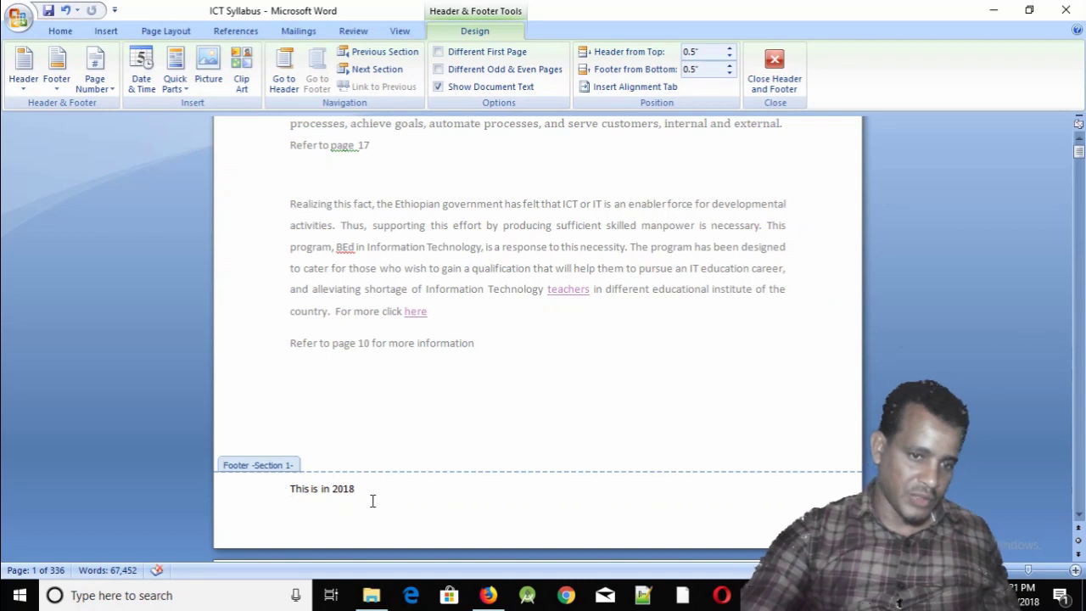
double_click(390, 346)
scroll(388, 340, down, 4)
scroll(407, 382, down, 5)
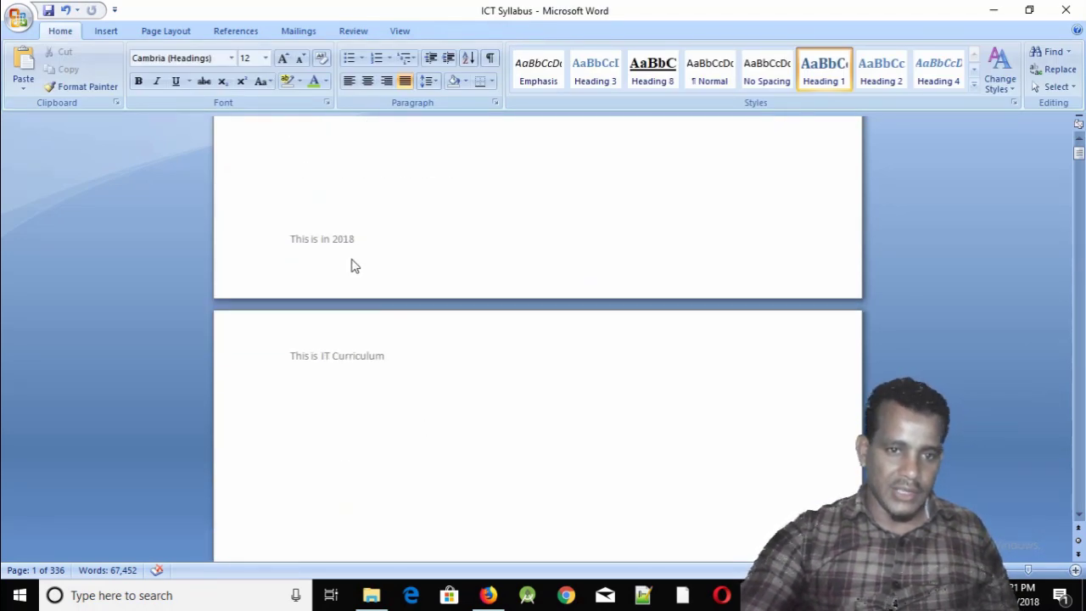
double_click(352, 259)
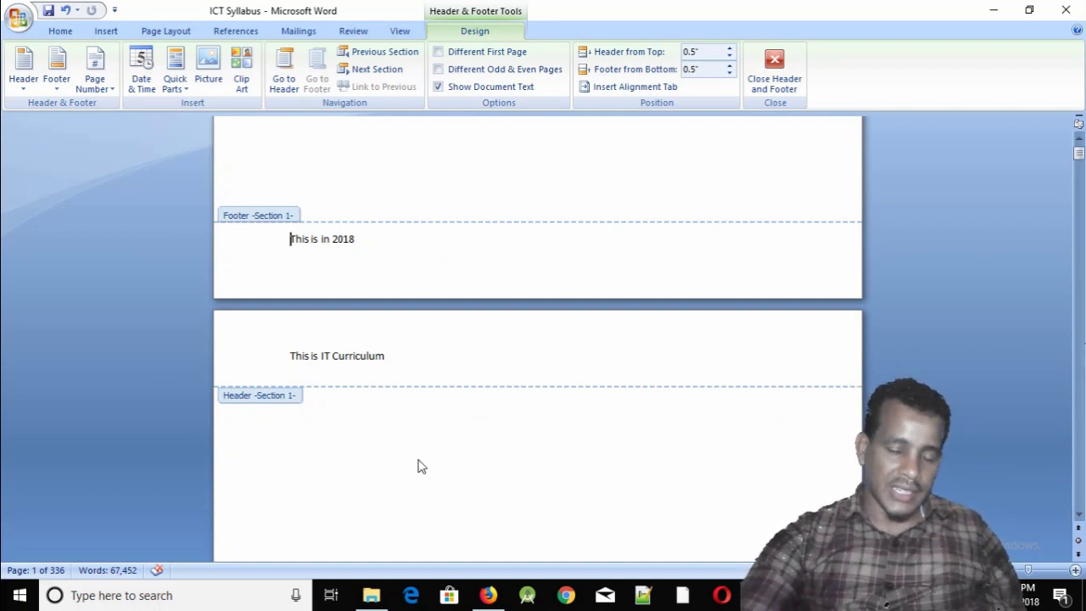
Step: Exit footer editing and scroll through the syllabus body below the 'This is IT Curriculum' header
scroll(422, 466, down, 3)
scroll(440, 462, down, 3)
scroll(440, 462, up, 2)
scroll(441, 463, down, 1)
scroll(443, 465, up, 2)
scroll(443, 464, up, 3)
scroll(442, 463, up, 5)
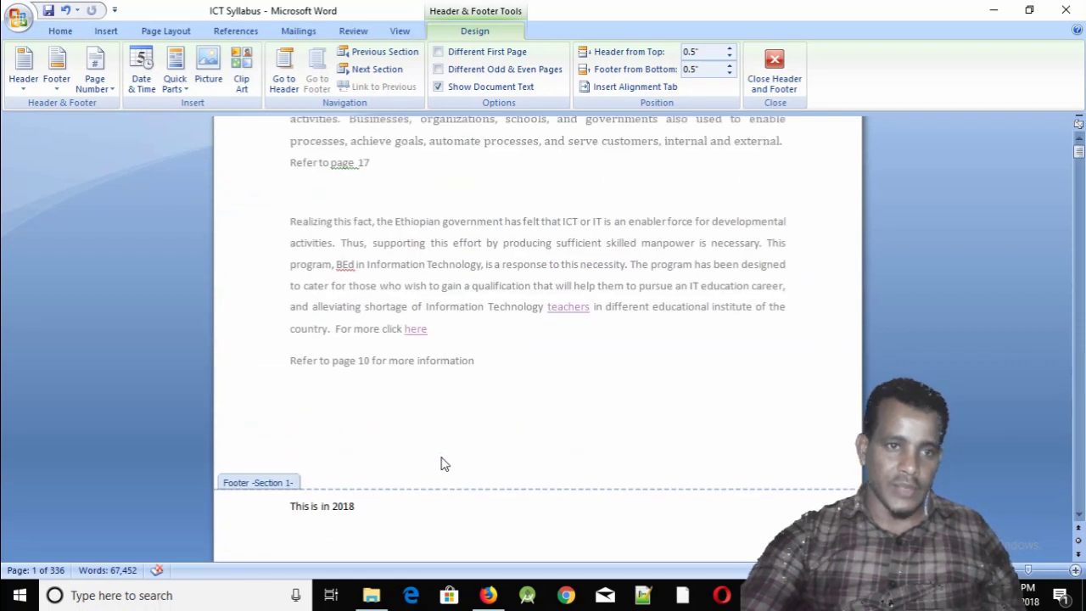
scroll(442, 463, up, 3)
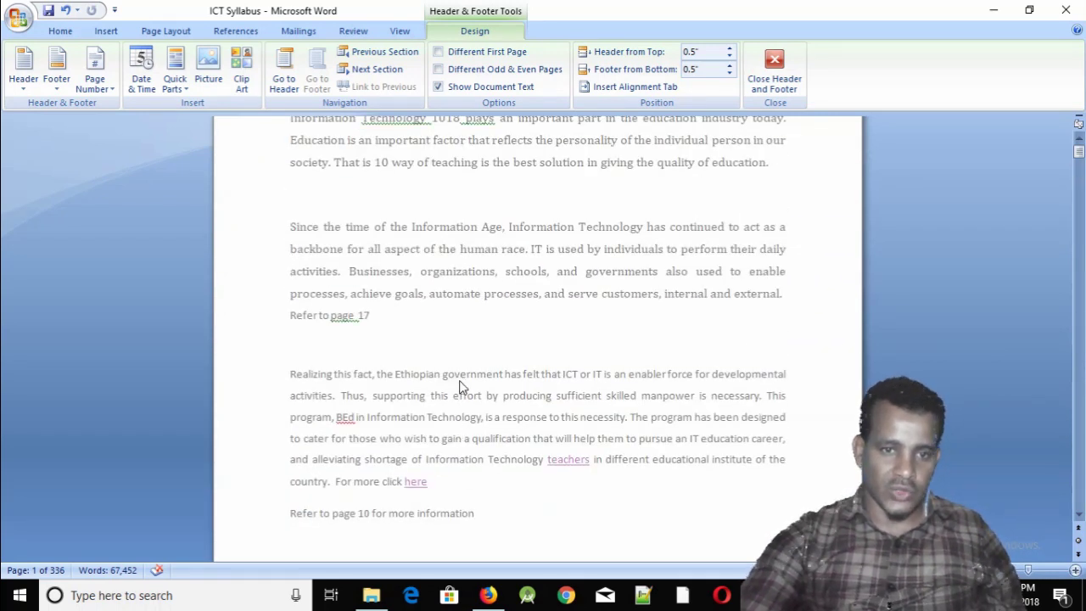
double_click(471, 465)
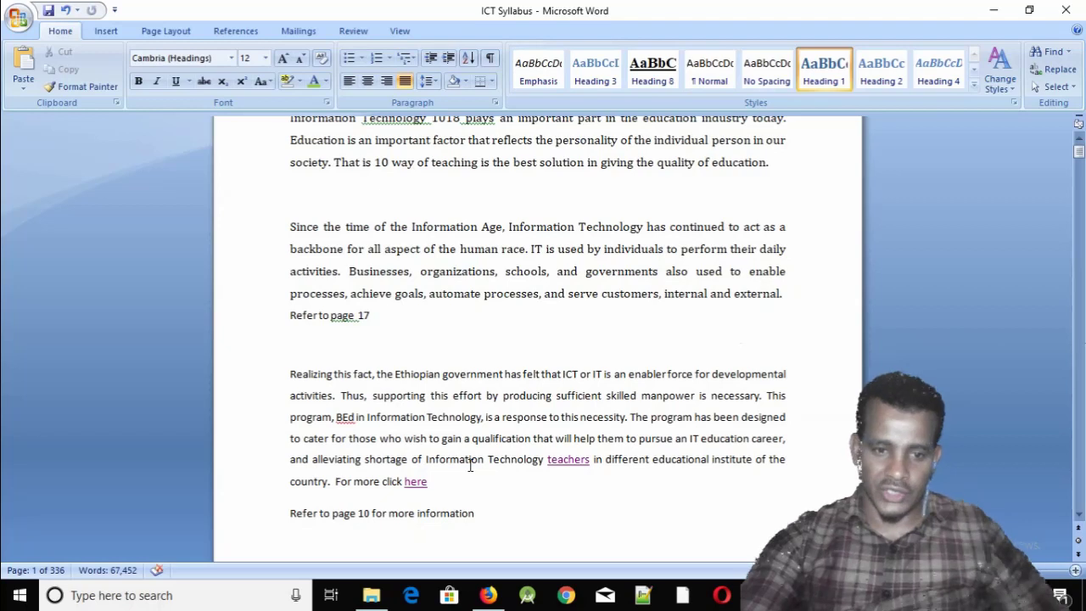
scroll(469, 468, down, 4)
scroll(463, 458, up, 5)
scroll(457, 441, up, 3)
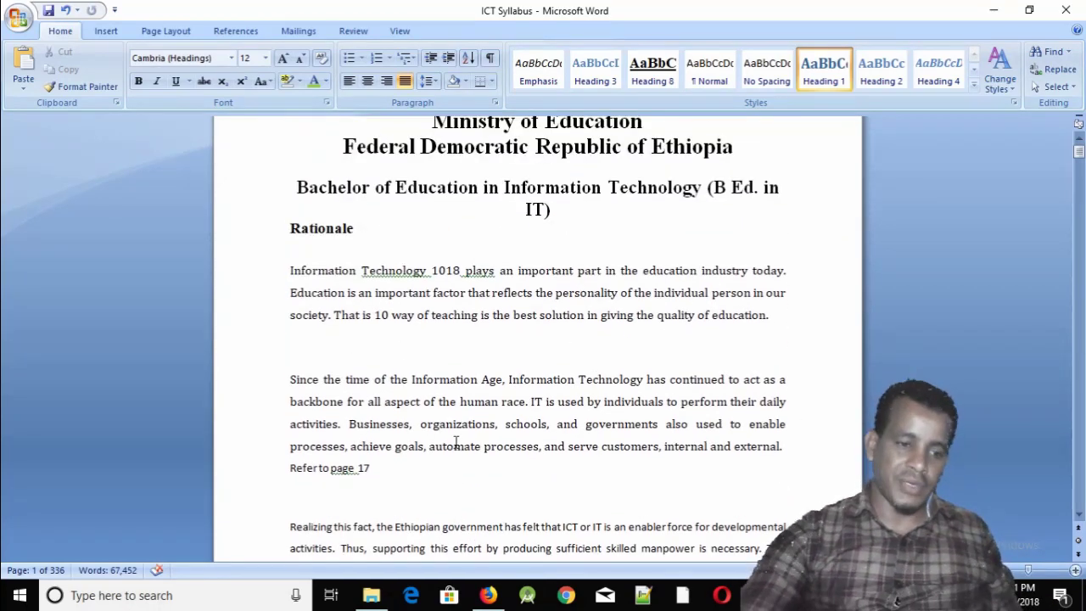
scroll(459, 434, up, 3)
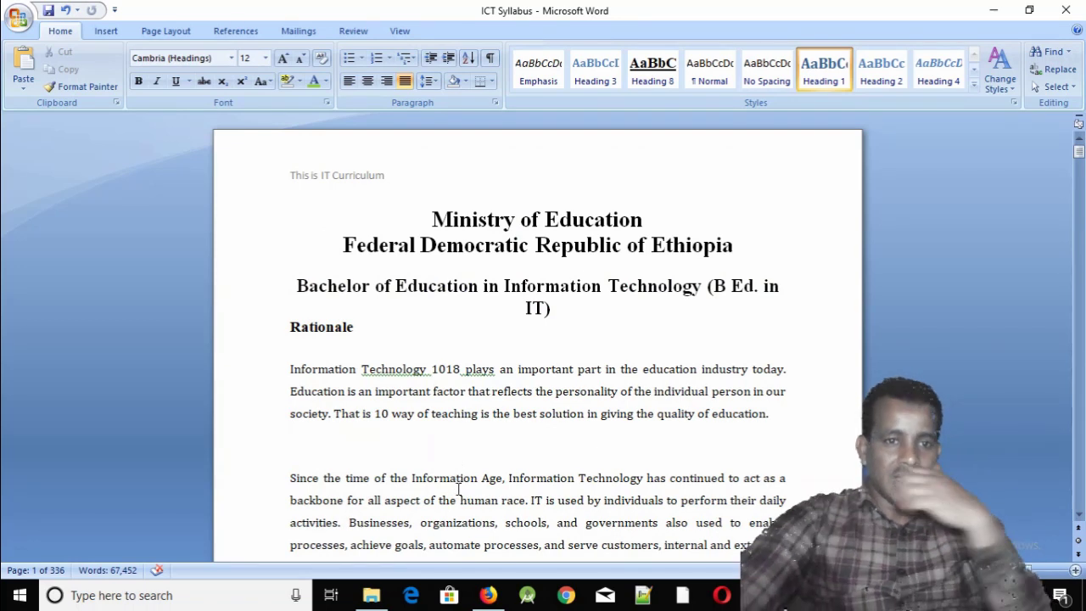
scroll(477, 504, down, 3)
scroll(477, 504, up, 3)
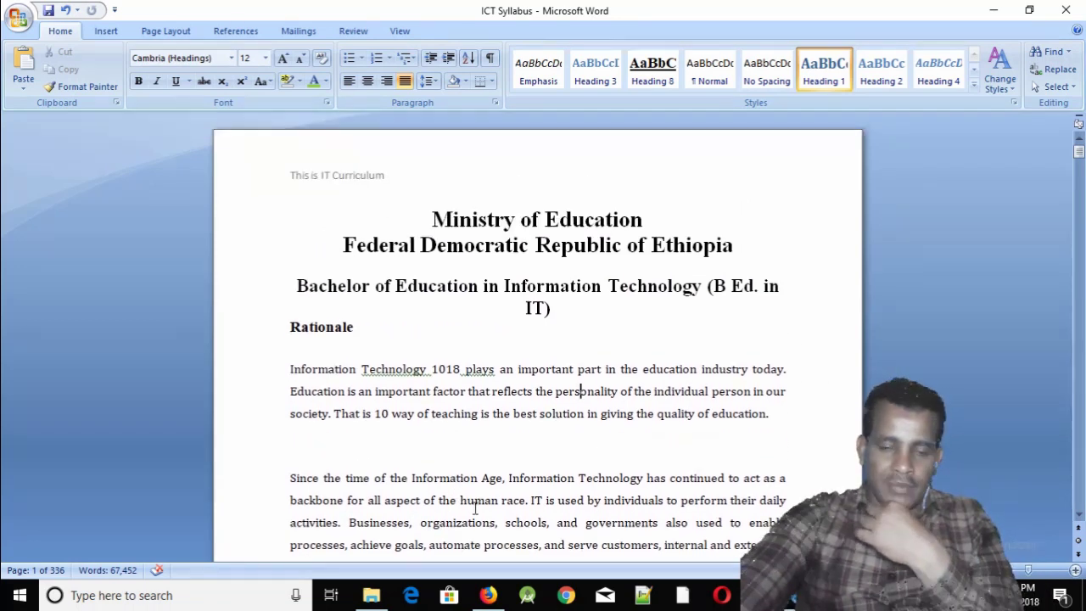
scroll(476, 508, down, 1)
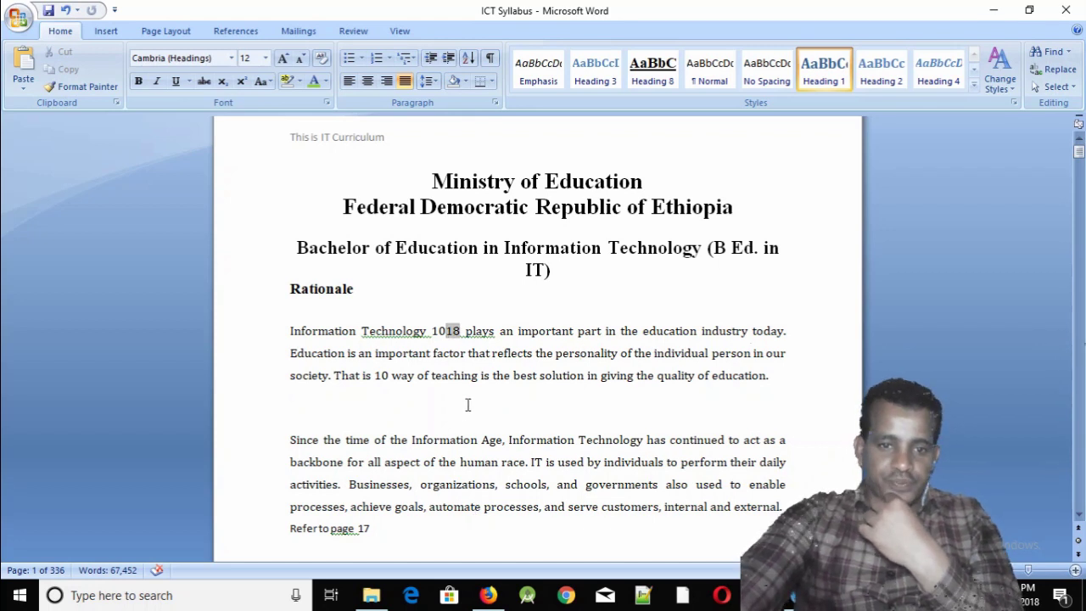
scroll(468, 411, down, 3)
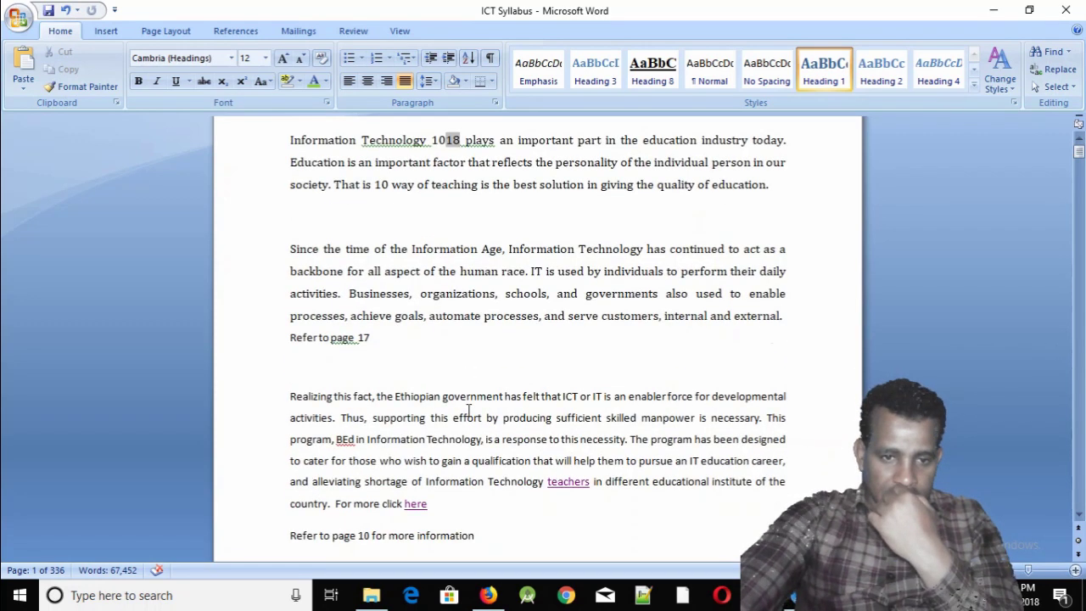
scroll(482, 214, up, 1)
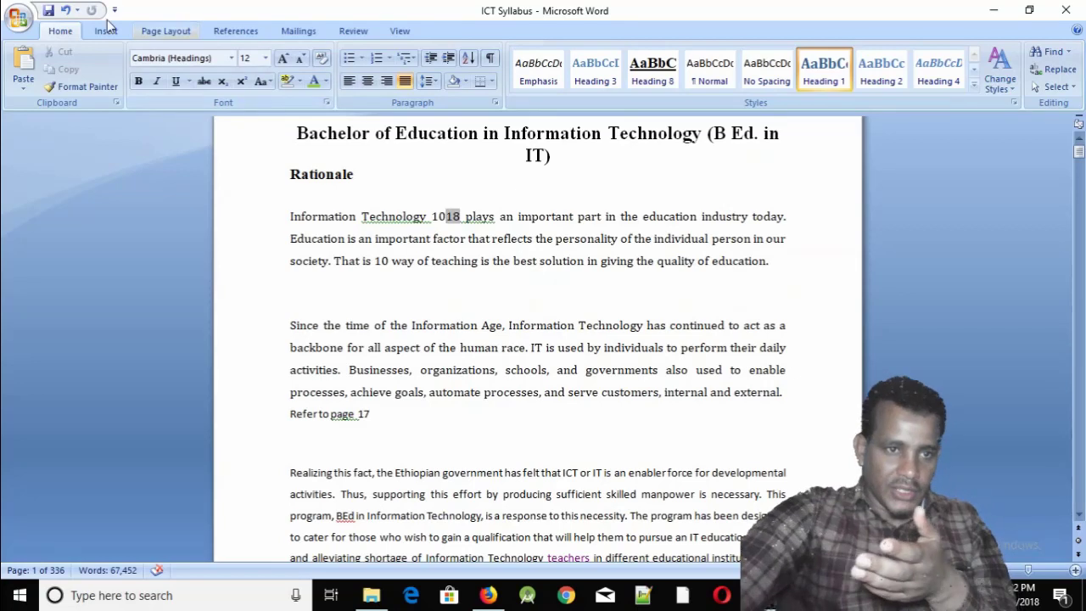
Step: Insert a Plain Number 2 page number centred at the bottom of the page
click(106, 30)
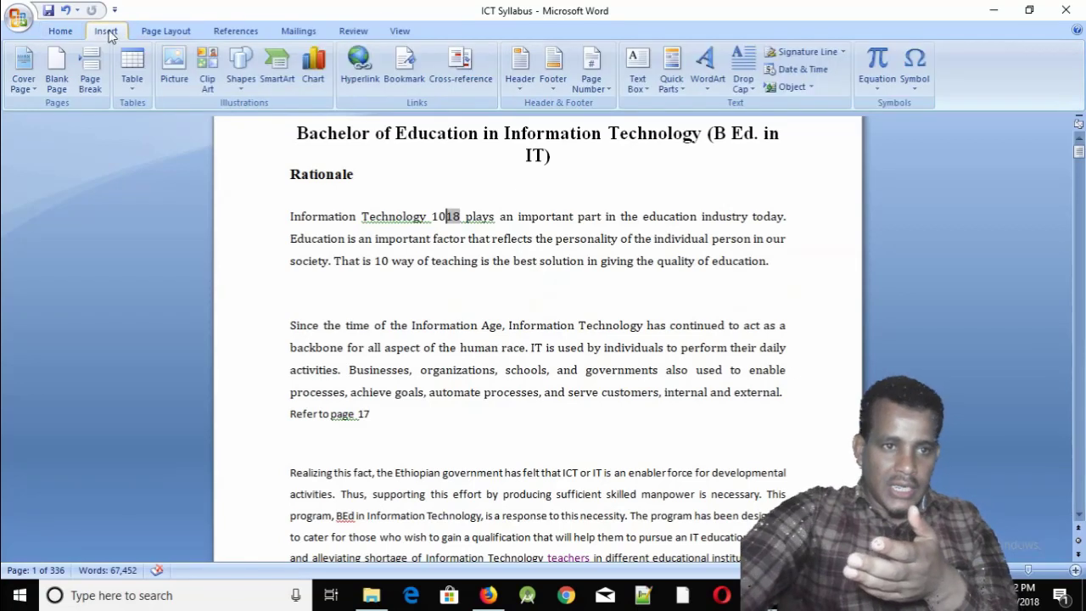
click(601, 89)
mouse_move(622, 106)
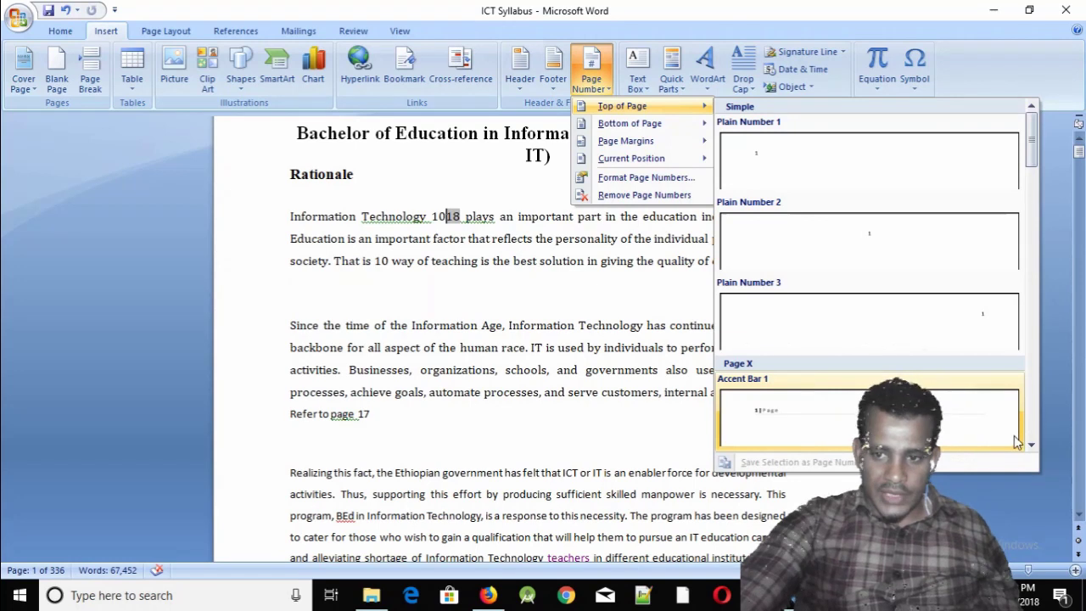
drag(1033, 157, 1035, 248)
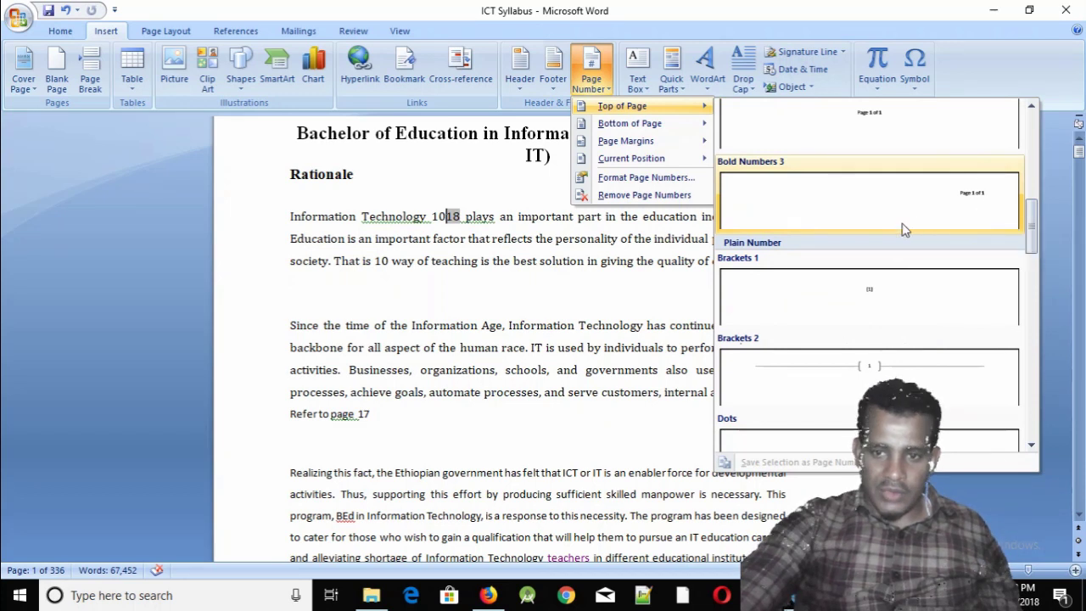
mouse_move(1034, 229)
mouse_down()
mouse_move(1039, 358)
mouse_move(1043, 129)
mouse_up()
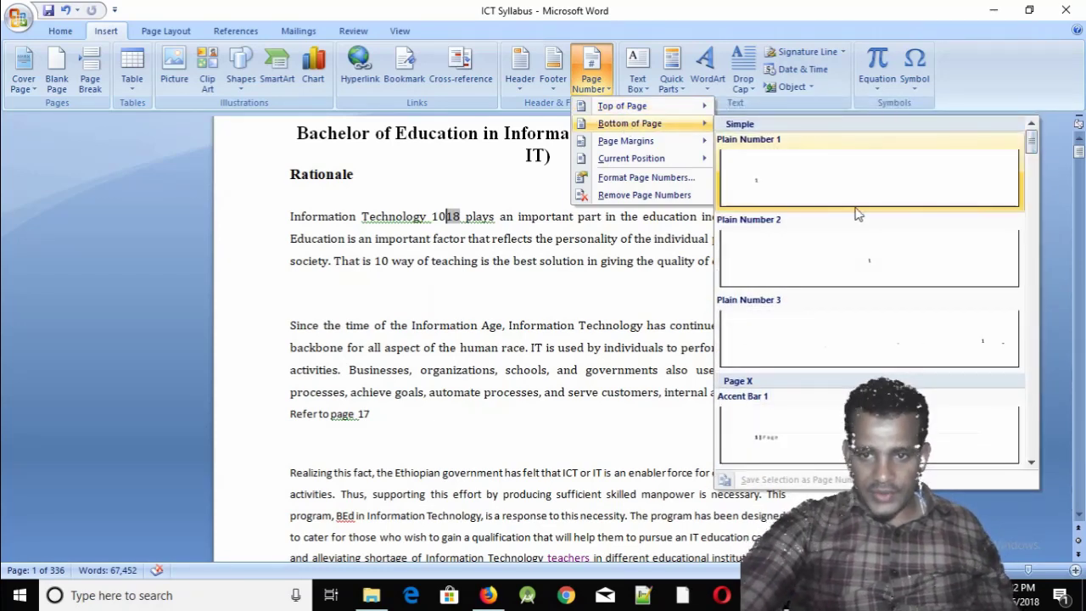
click(868, 264)
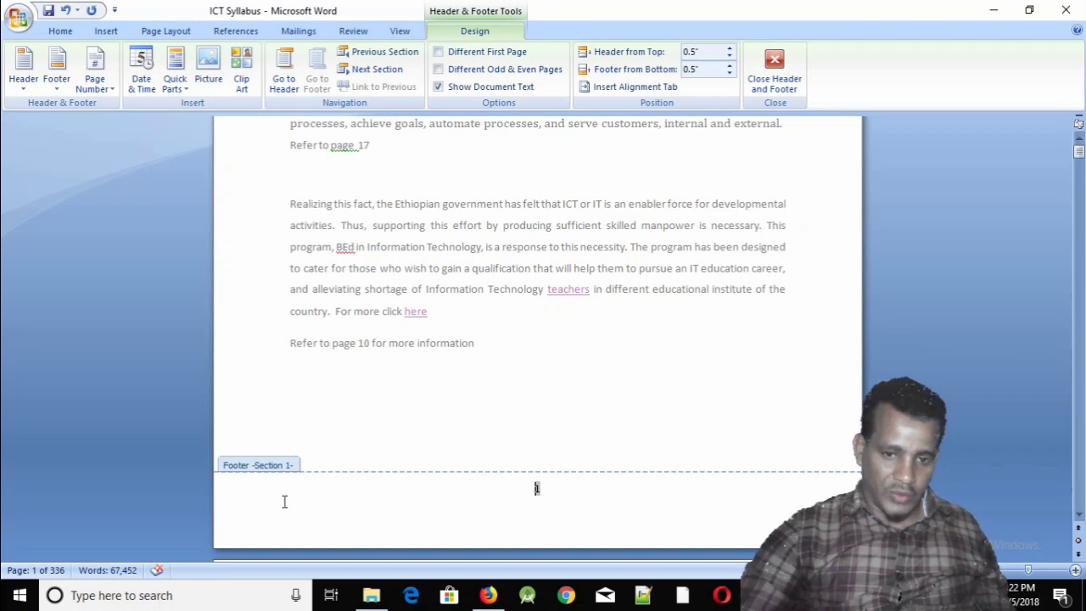
Step: Close the footer and scroll to confirm page number 1 at the foot of page one
double_click(440, 276)
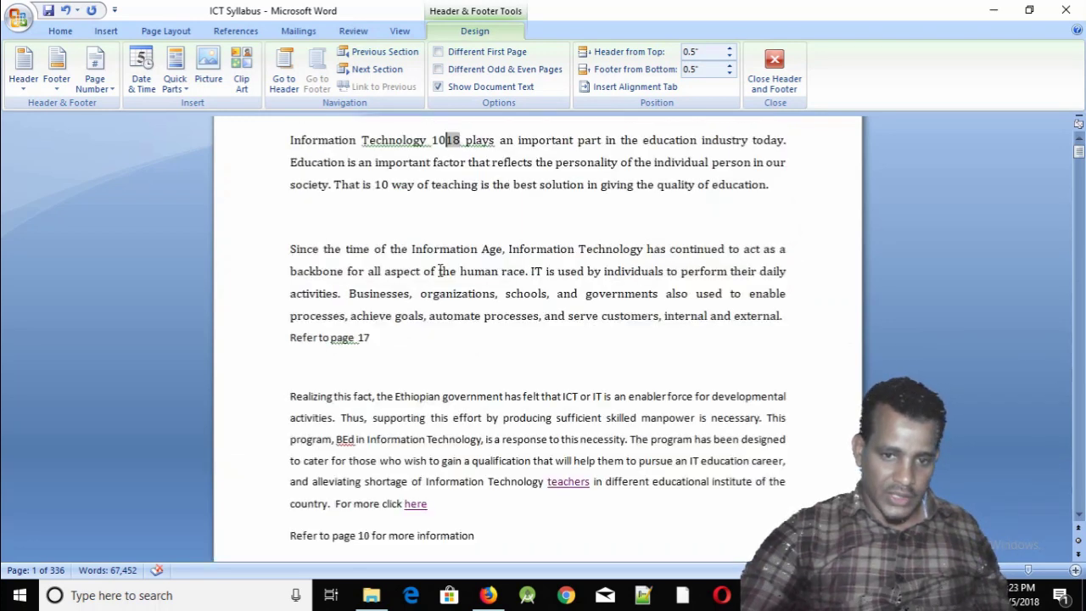
scroll(532, 336, down, 3)
scroll(532, 336, down, 2)
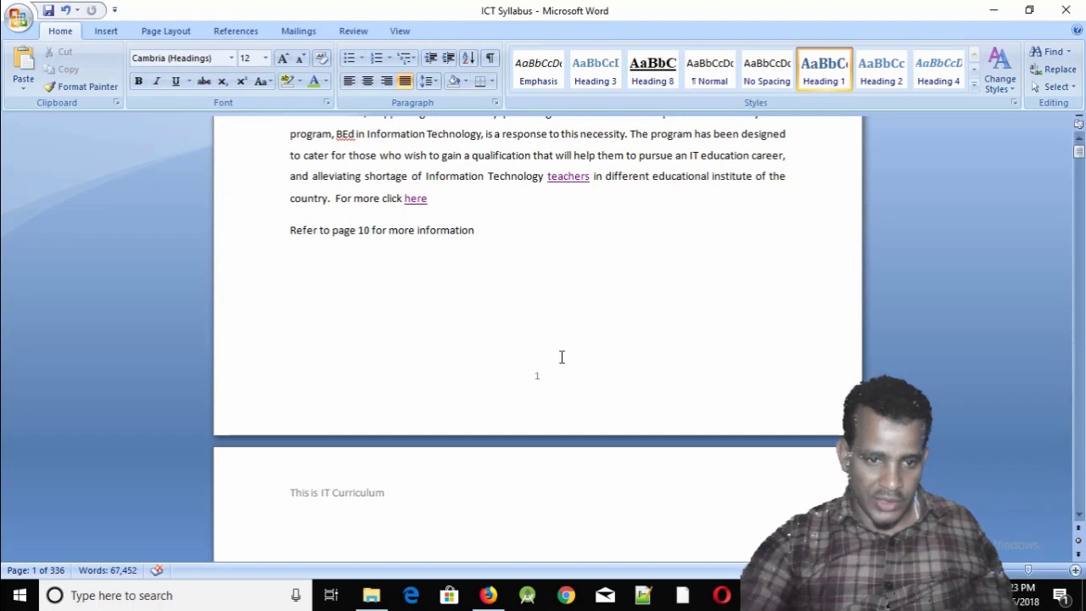
scroll(582, 359, up, 3)
scroll(590, 350, up, 4)
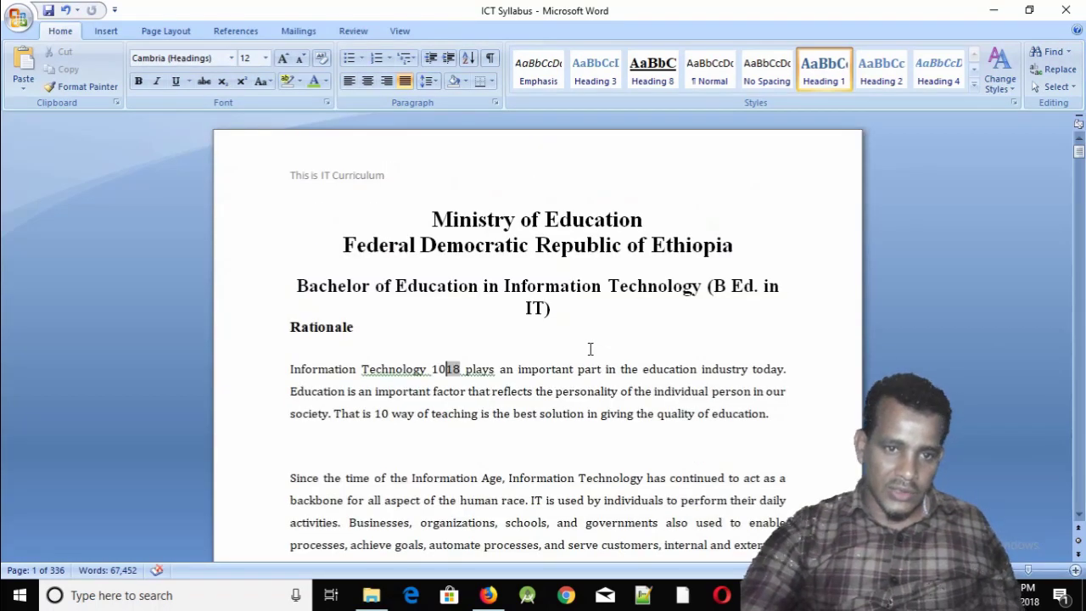
scroll(590, 349, down, 5)
scroll(586, 347, down, 1)
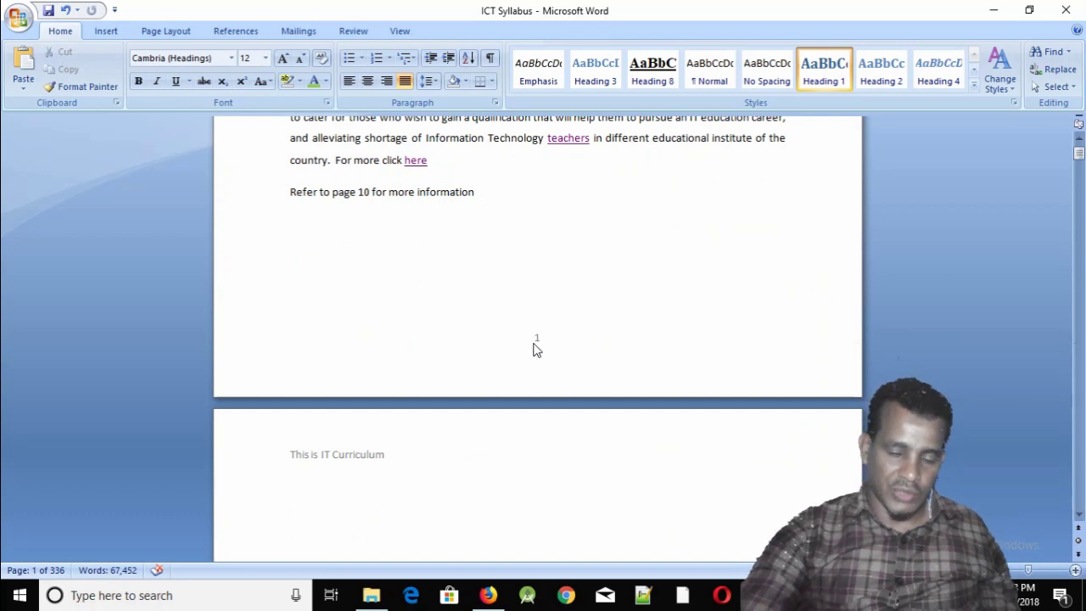
Step: Type 'This is 2018' into the page-one footer and exit footer editing with Esc
double_click(502, 362)
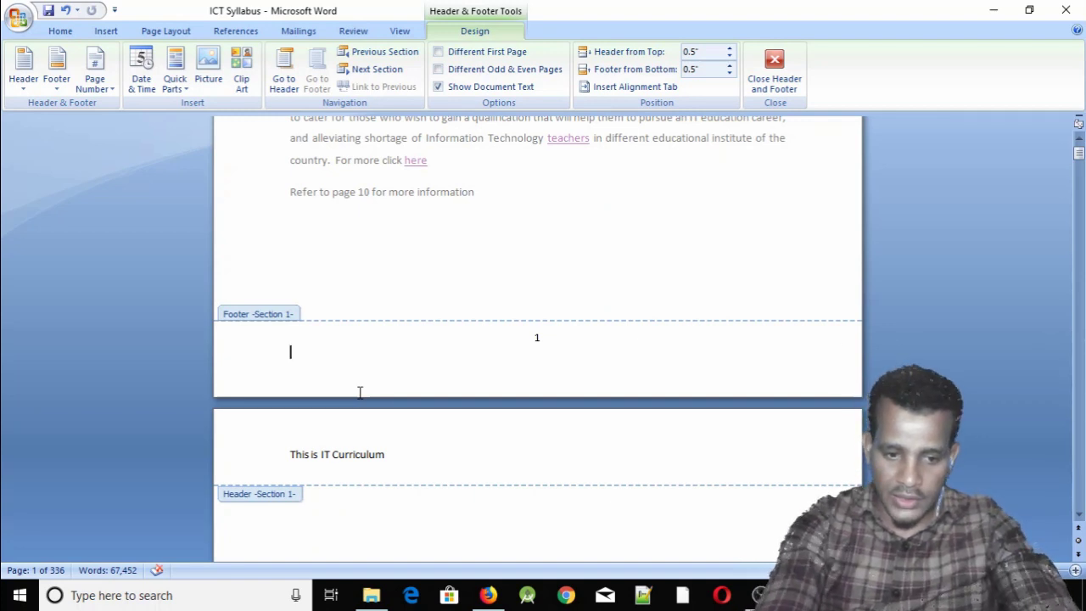
text(This is)
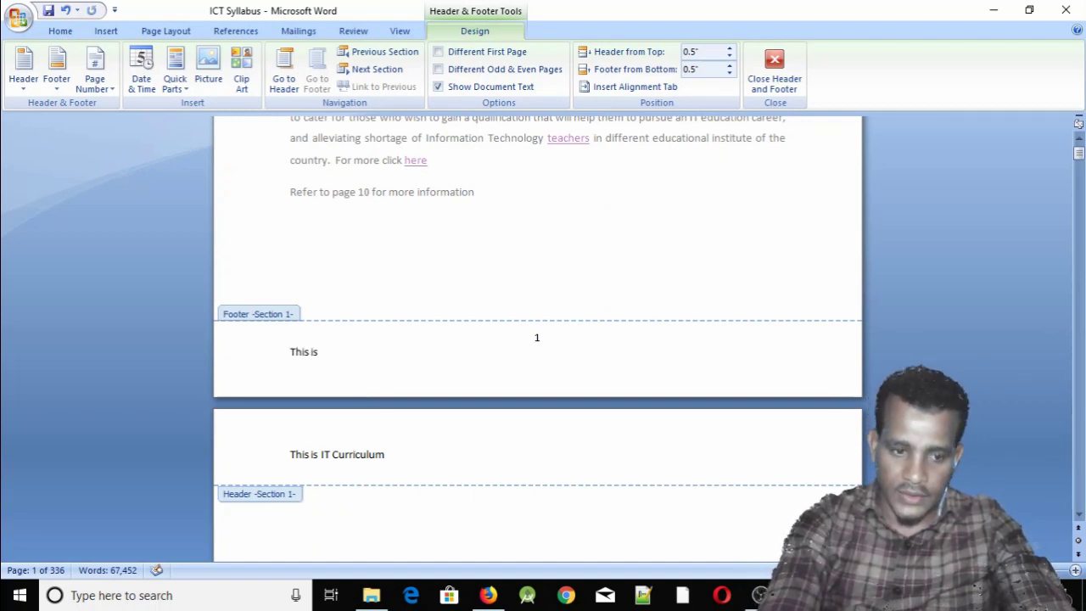
text( 2018)
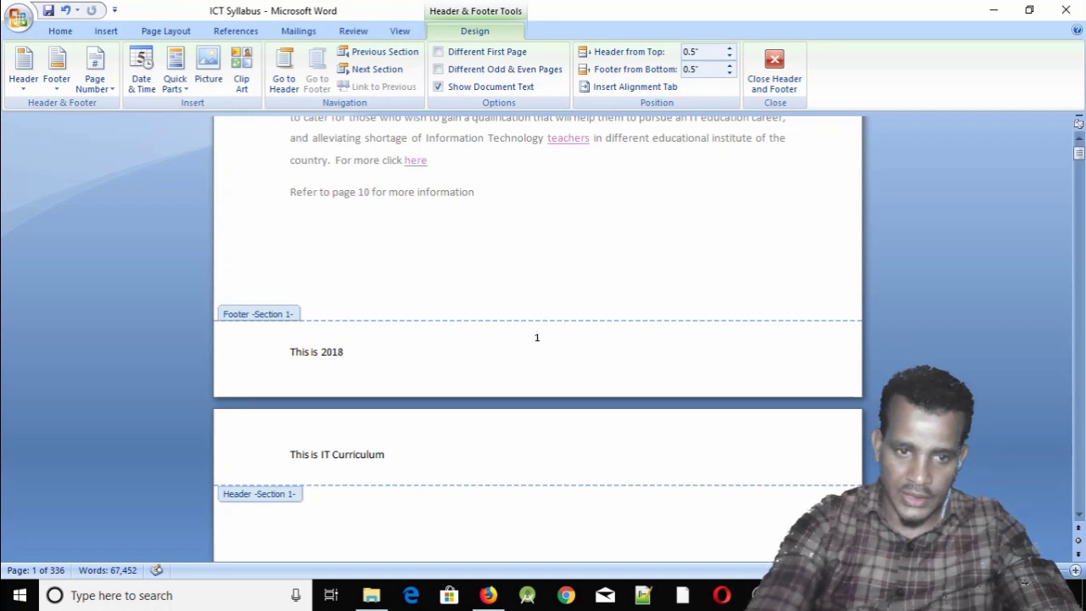
key(Escape)
scroll(353, 404, down, 5)
scroll(343, 436, down, 1)
scroll(349, 437, down, 3)
scroll(349, 432, down, 2)
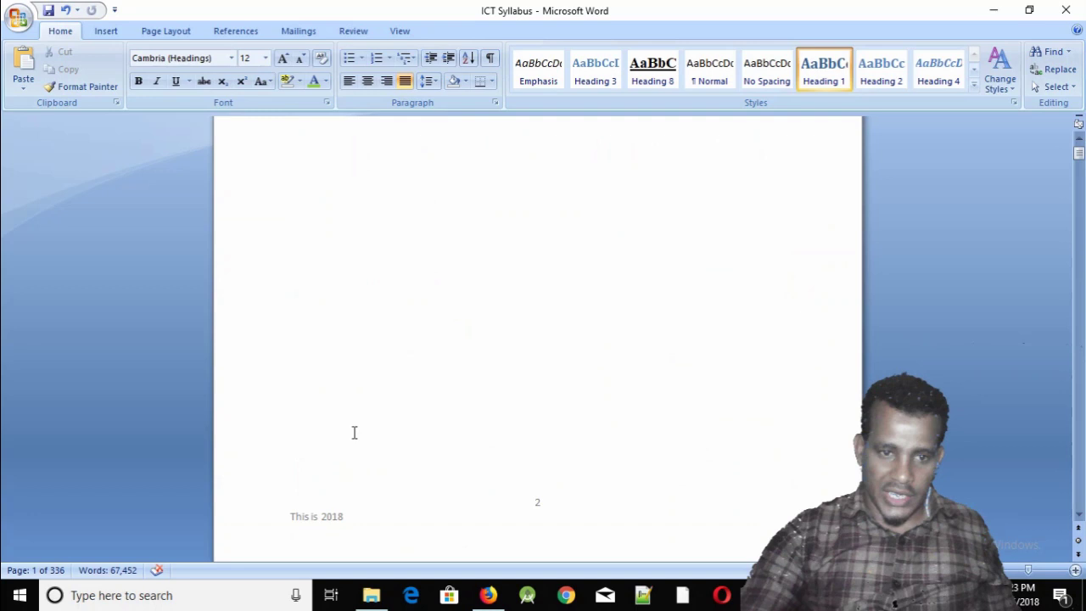
scroll(353, 433, down, 5)
scroll(354, 433, down, 4)
scroll(353, 434, down, 6)
scroll(356, 438, down, 5)
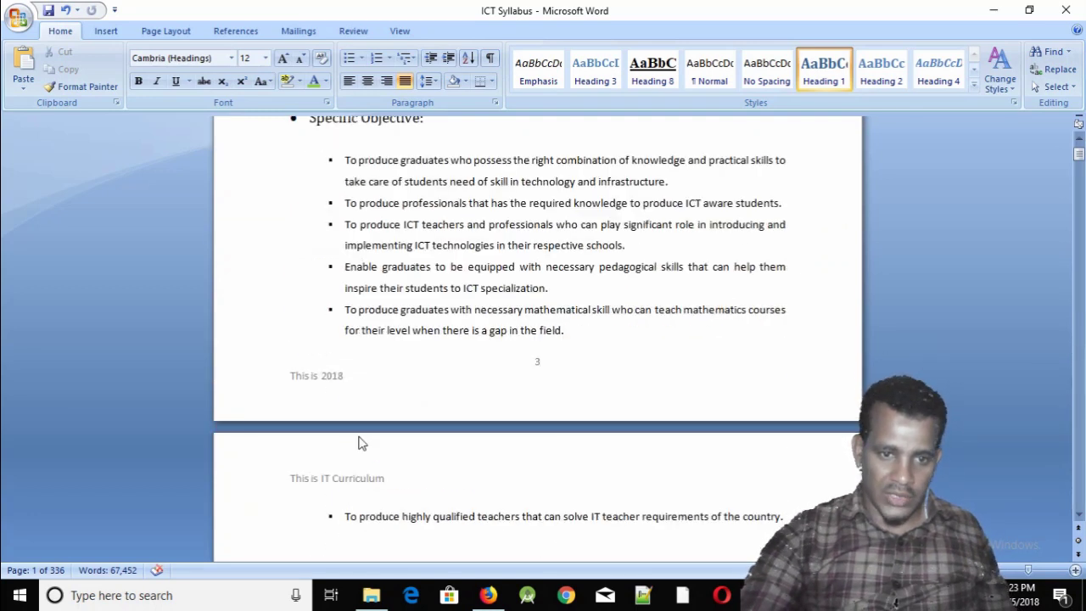
scroll(360, 439, down, 3)
scroll(359, 436, down, 5)
scroll(363, 436, down, 2)
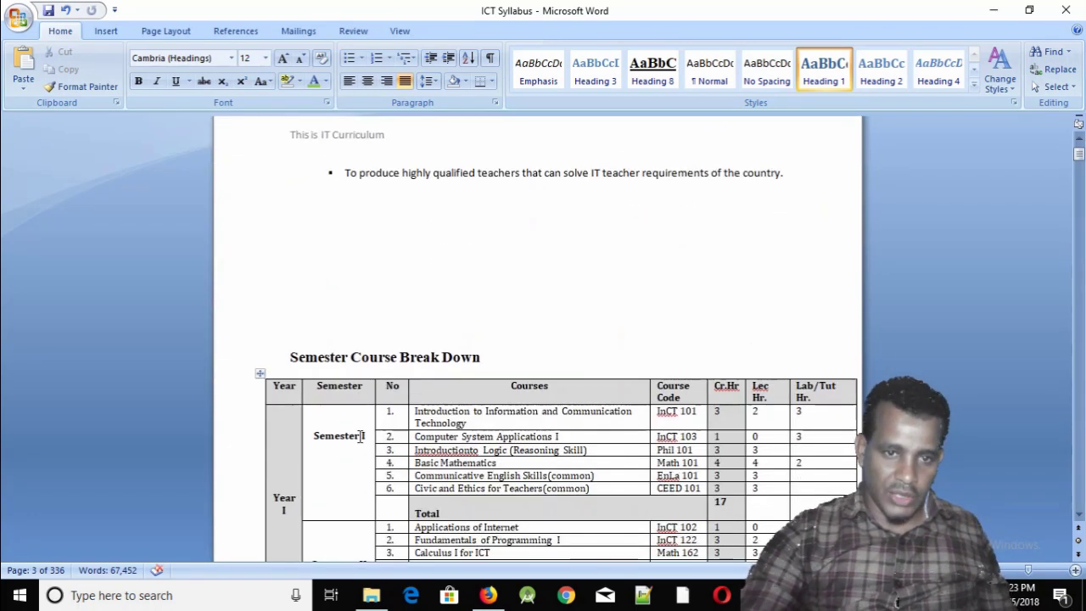
scroll(361, 436, up, 7)
scroll(360, 437, up, 3)
scroll(361, 438, up, 7)
scroll(410, 364, down, 10)
scroll(415, 366, up, 4)
scroll(425, 361, up, 3)
scroll(434, 255, up, 4)
scroll(531, 392, up, 2)
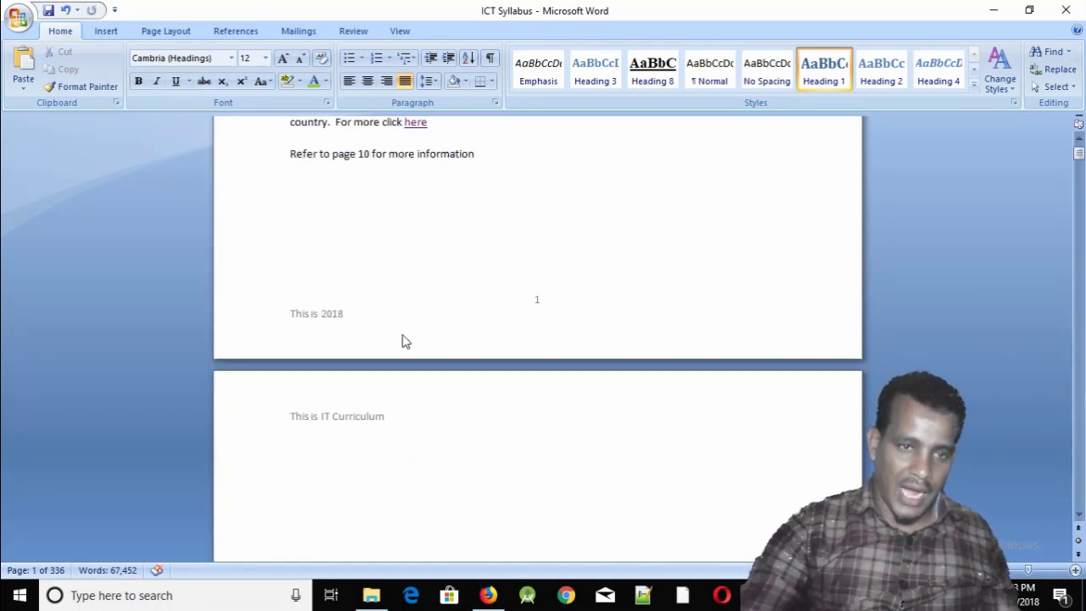
Step: Set the page number format to 'A, B, C, ...' so page one's number shows A
click(109, 34)
click(161, 32)
click(107, 34)
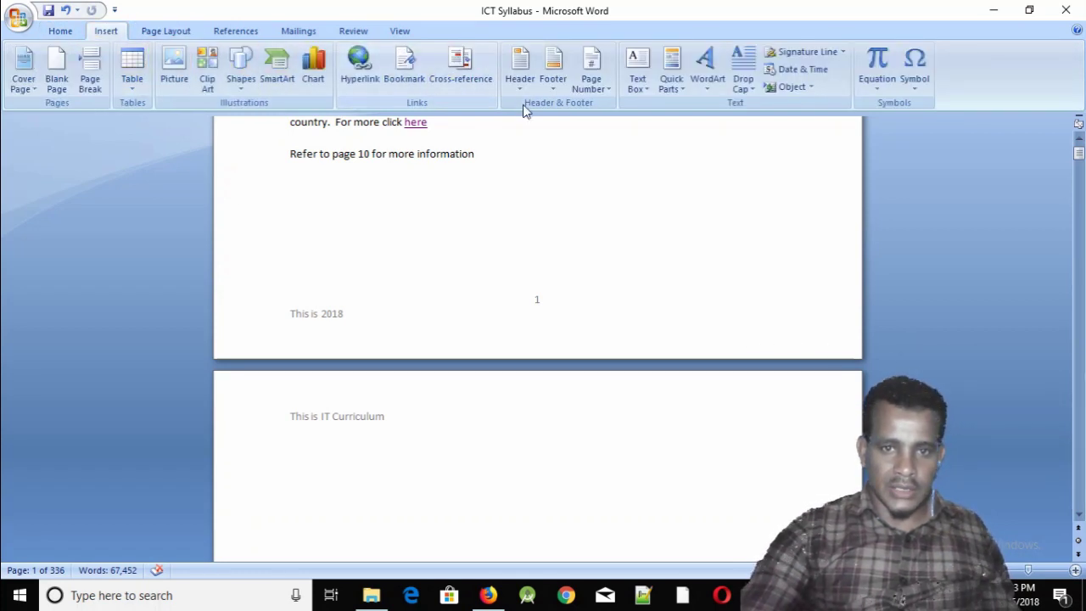
click(591, 89)
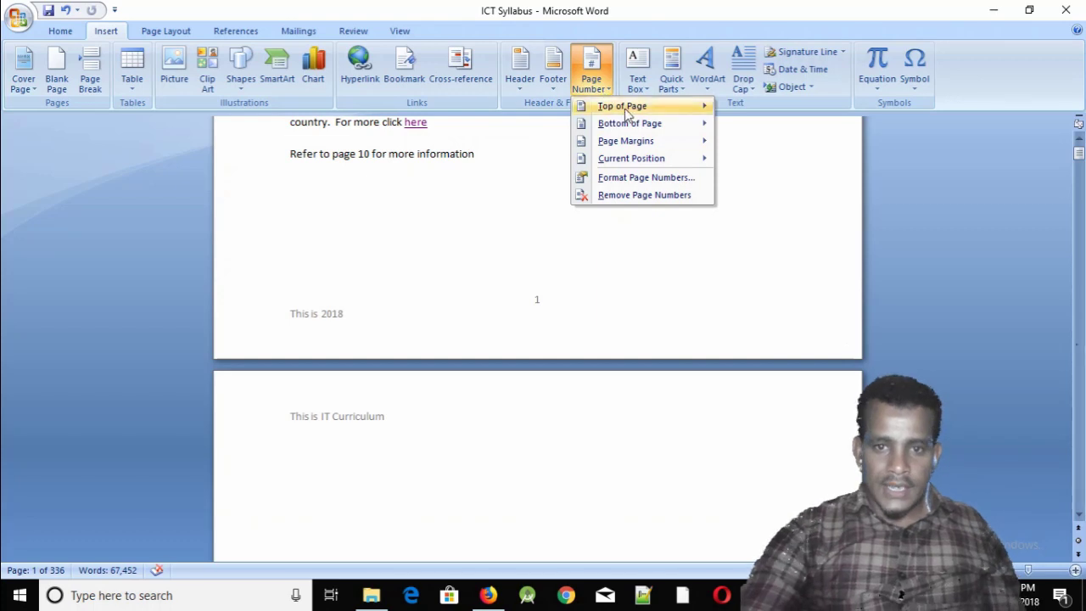
click(642, 179)
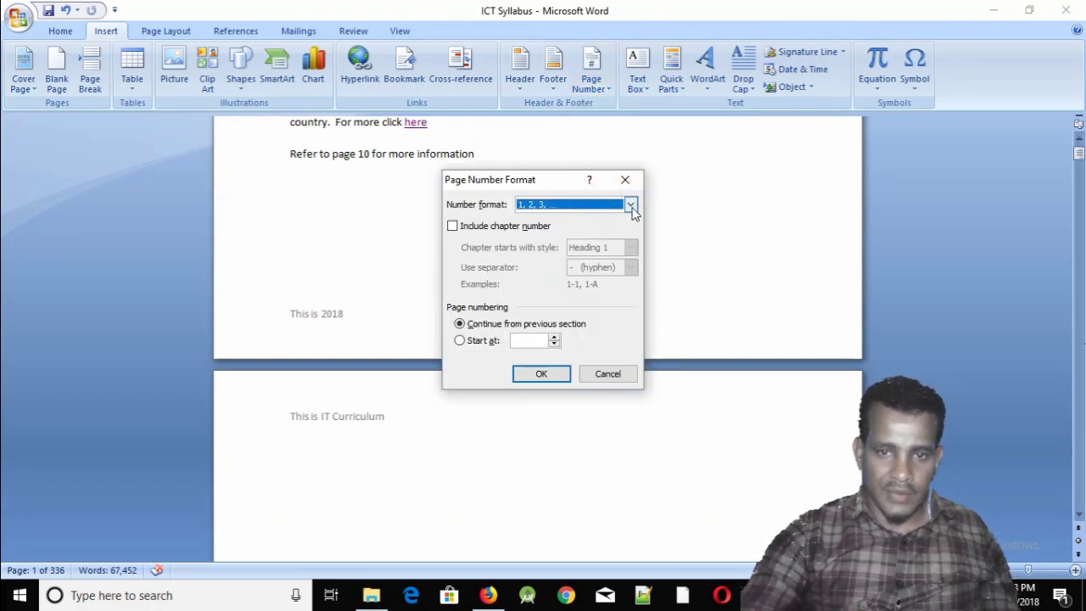
click(631, 206)
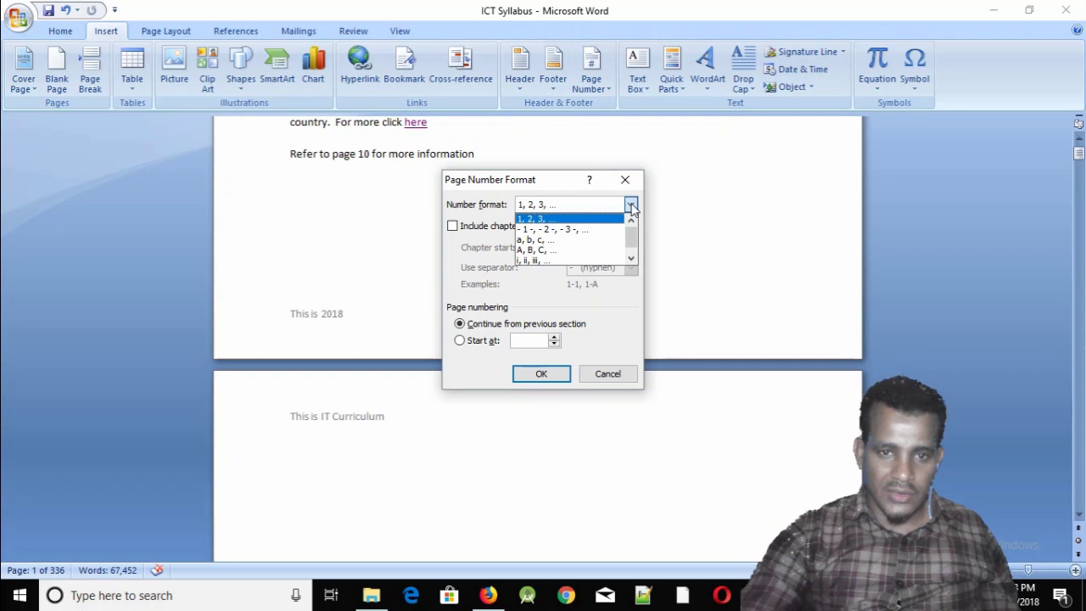
click(541, 249)
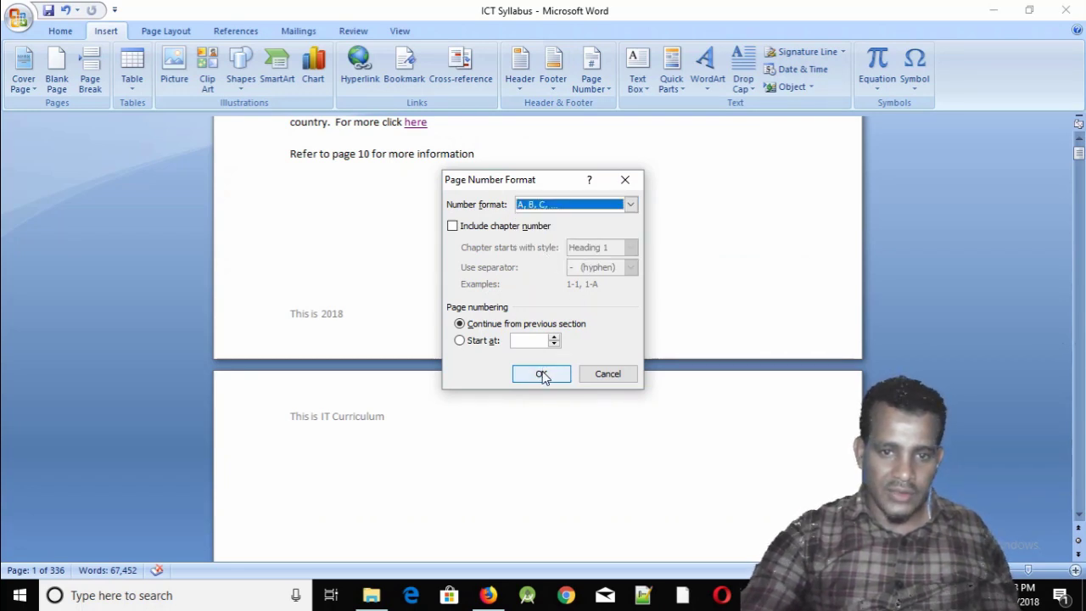
click(542, 373)
scroll(570, 343, down, 3)
scroll(571, 343, down, 1)
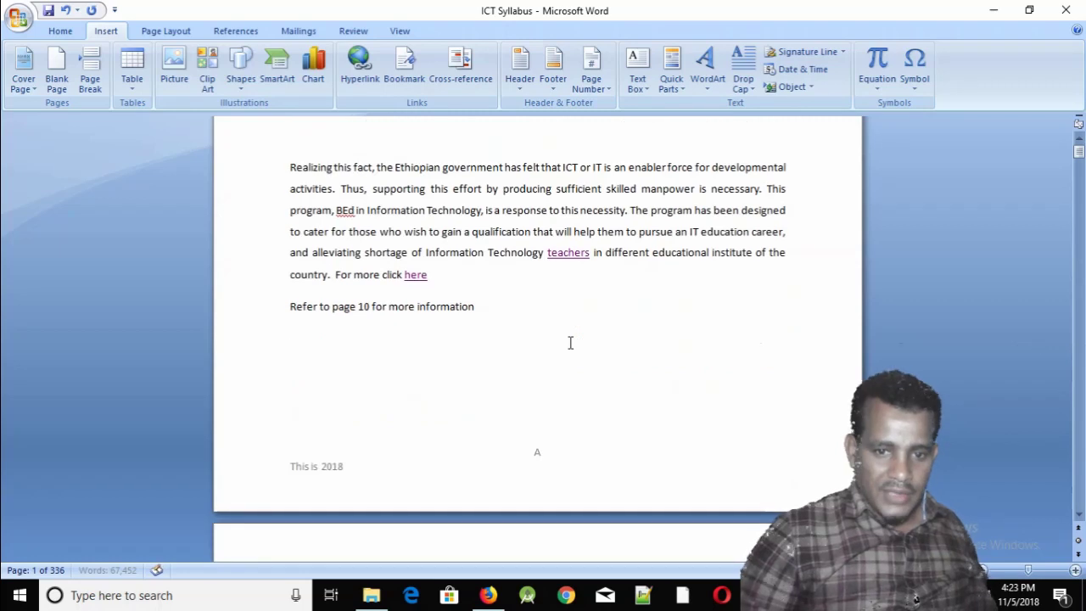
scroll(568, 344, down, 3)
scroll(567, 347, down, 3)
scroll(568, 347, up, 3)
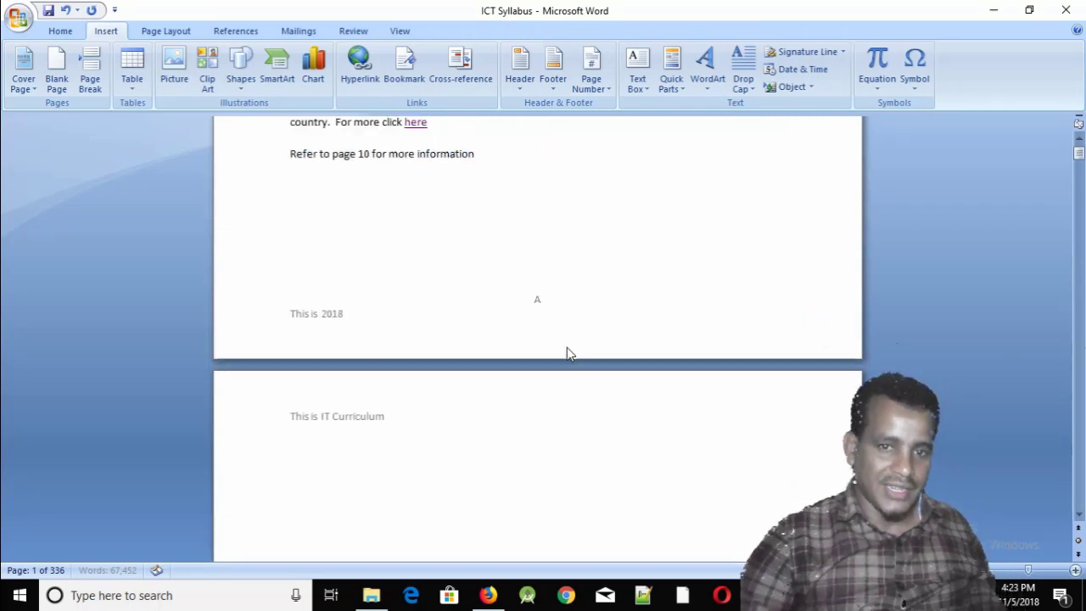
scroll(567, 346, up, 1)
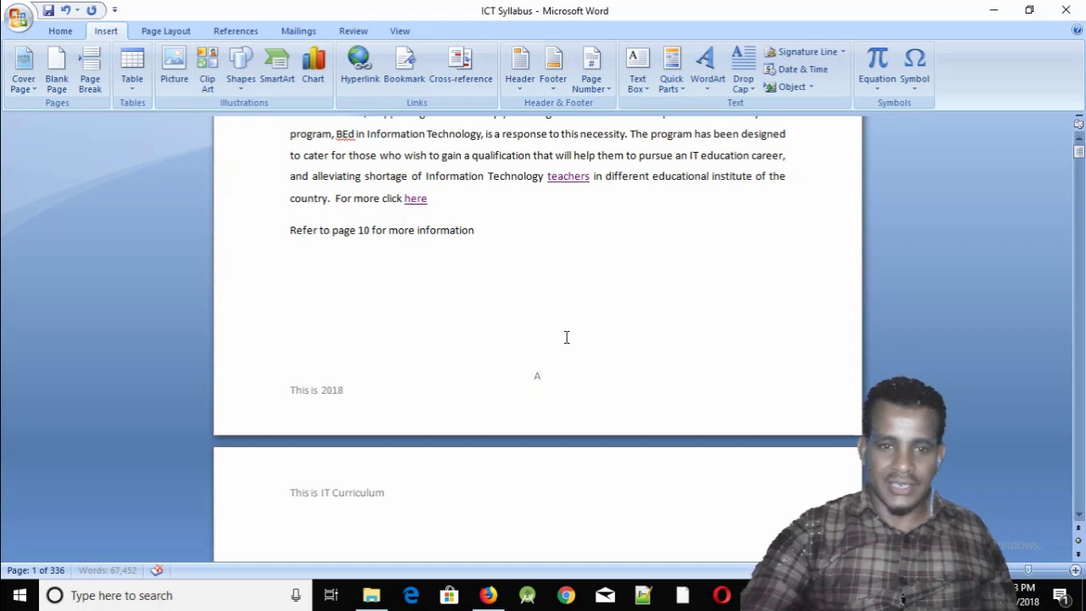
Step: Remove the existing page numbers from the footer
click(592, 75)
mouse_move(625, 141)
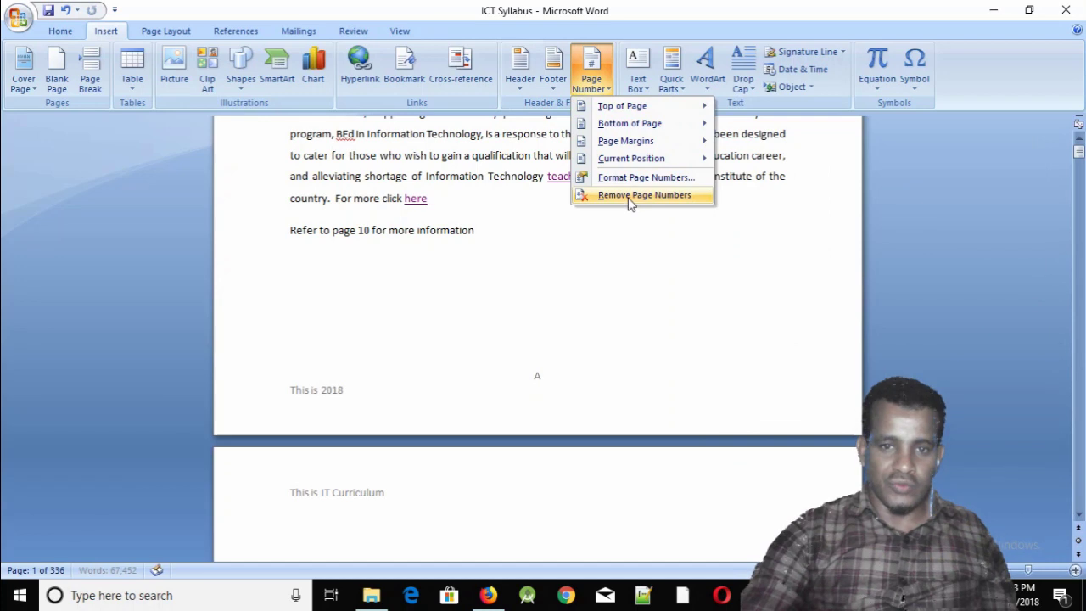
click(450, 223)
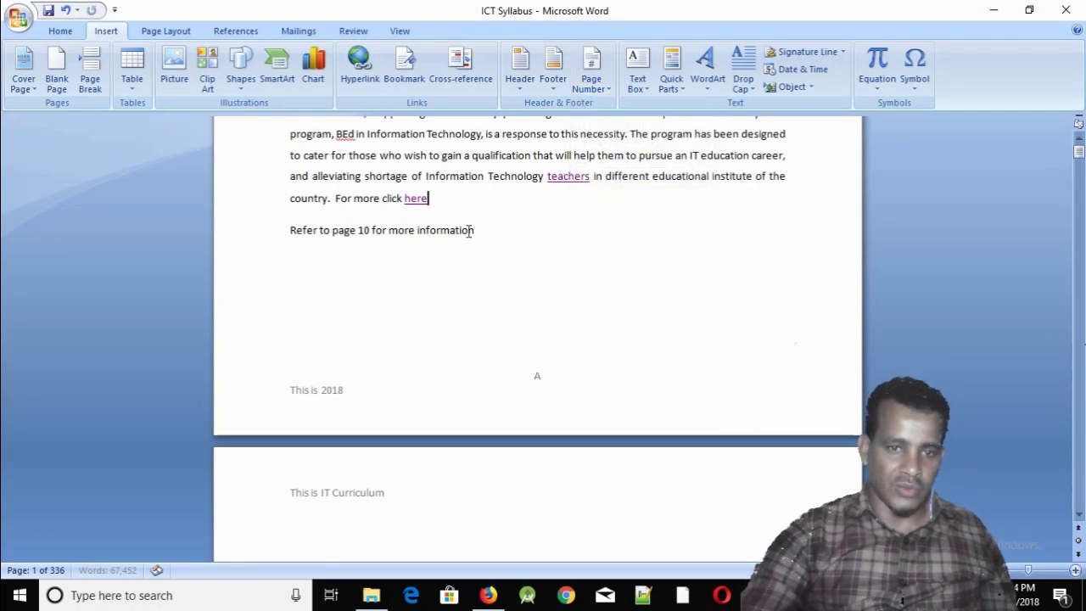
double_click(534, 391)
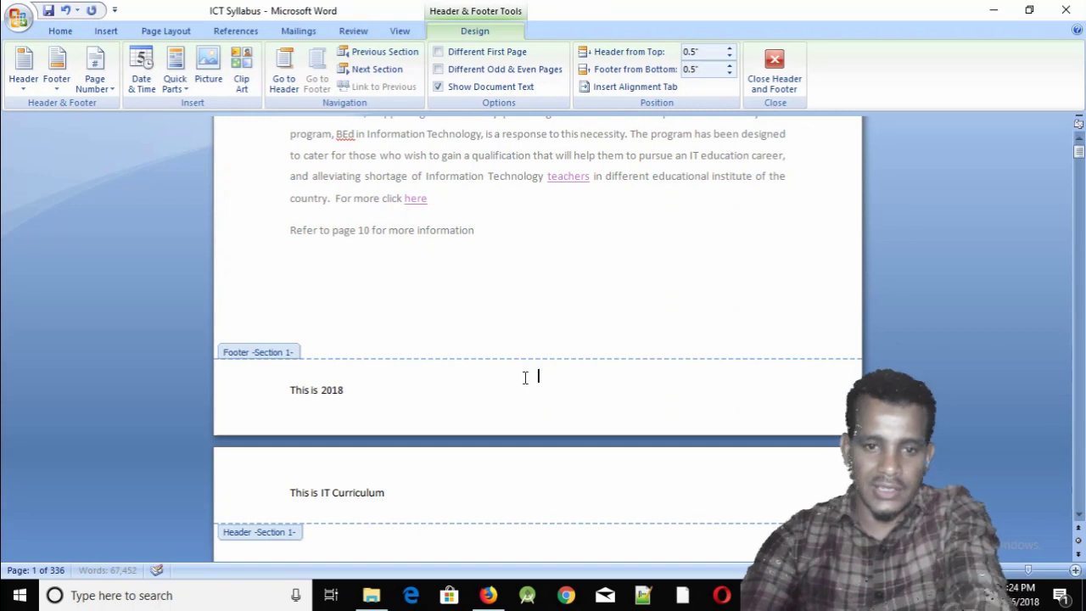
double_click(533, 229)
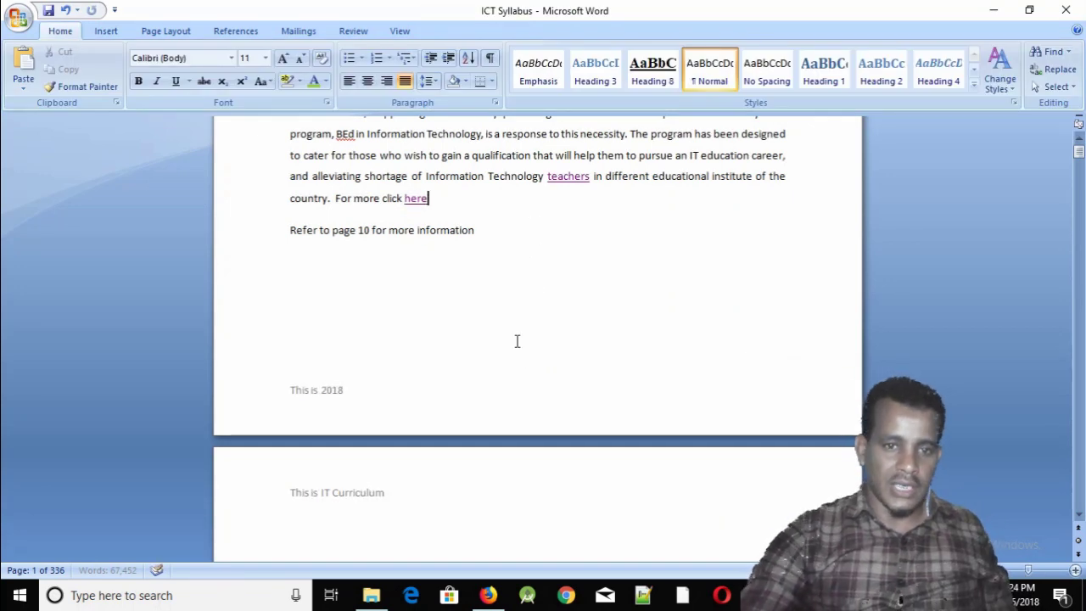
Step: Reinsert a centred Plain Number 2 page number at the bottom and close the footer
click(106, 32)
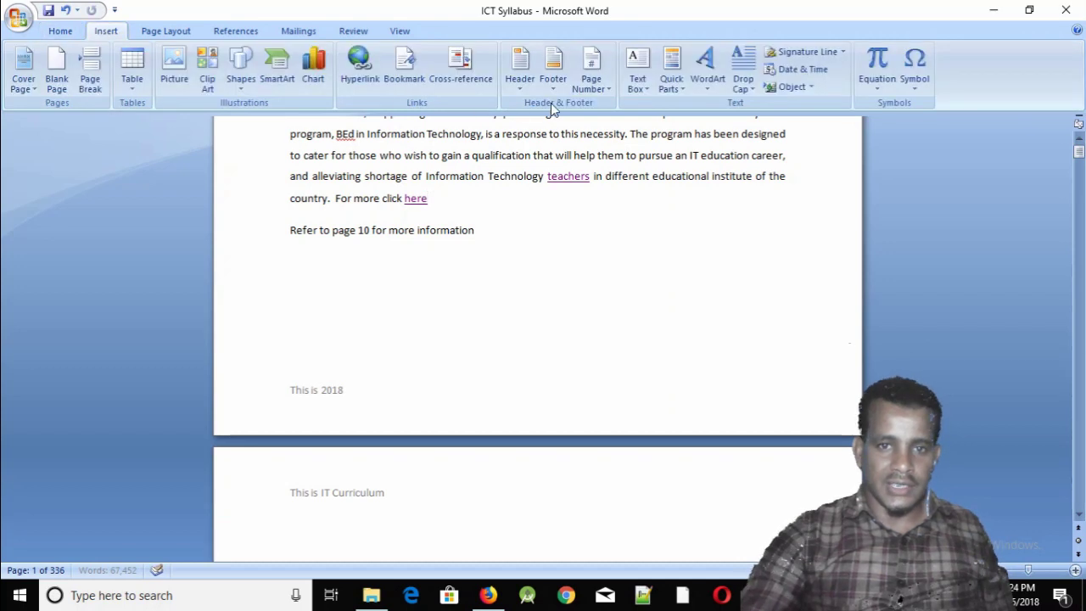
click(591, 77)
mouse_move(629, 124)
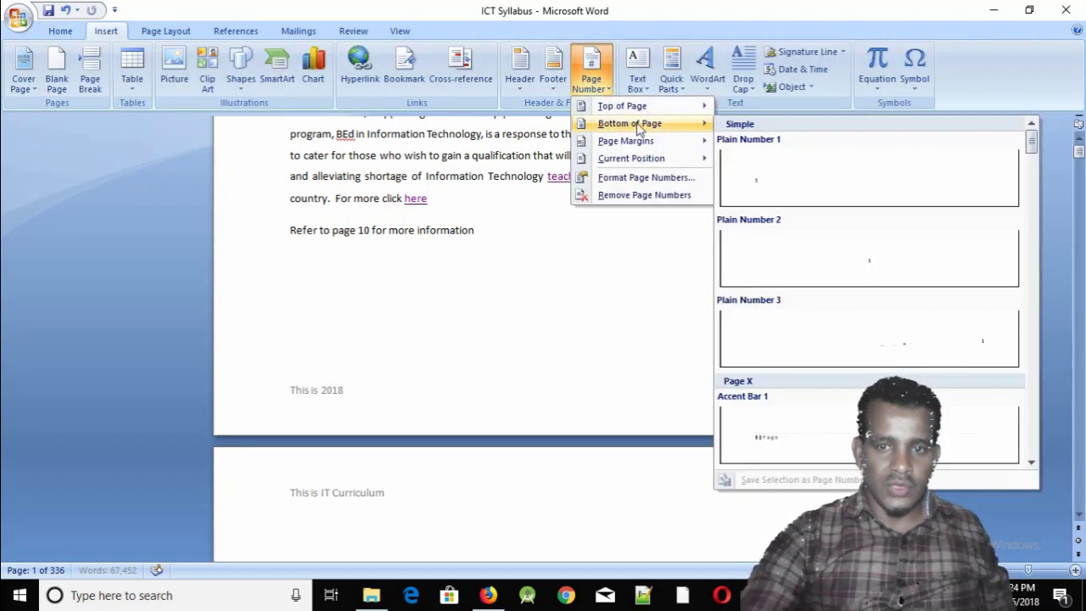
click(869, 255)
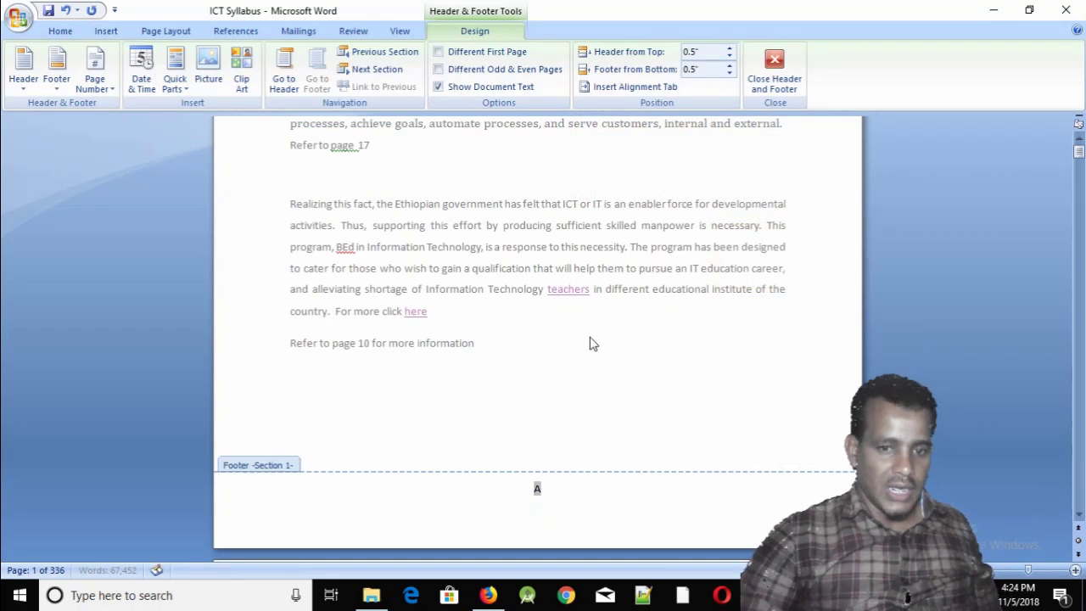
double_click(570, 331)
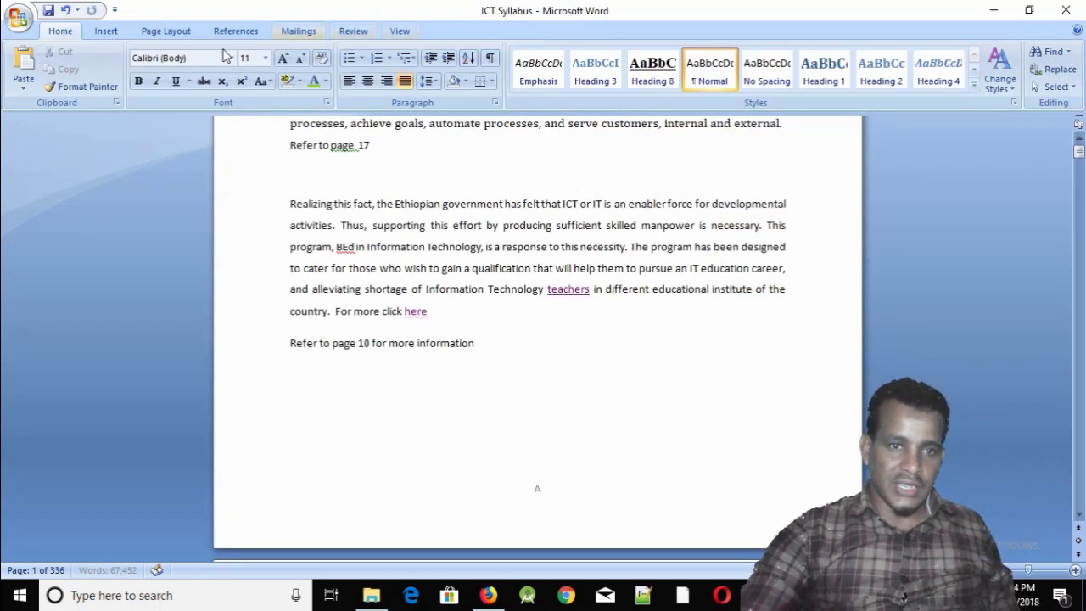
Step: Switch the footer page numbers from letters back to the 1, 2, 3 format, then remove all page numbers
click(106, 34)
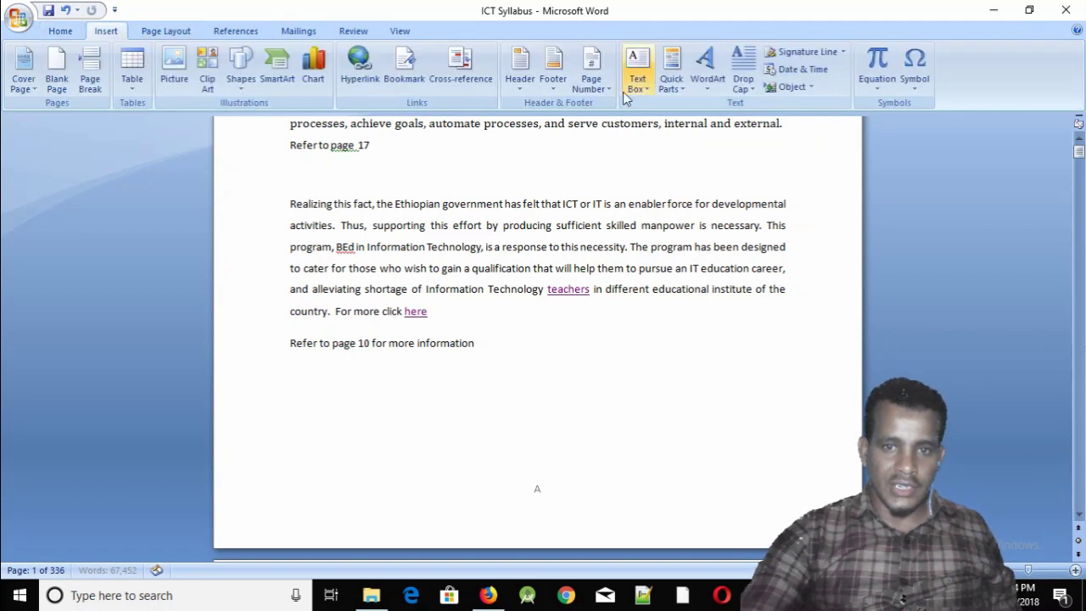
click(591, 72)
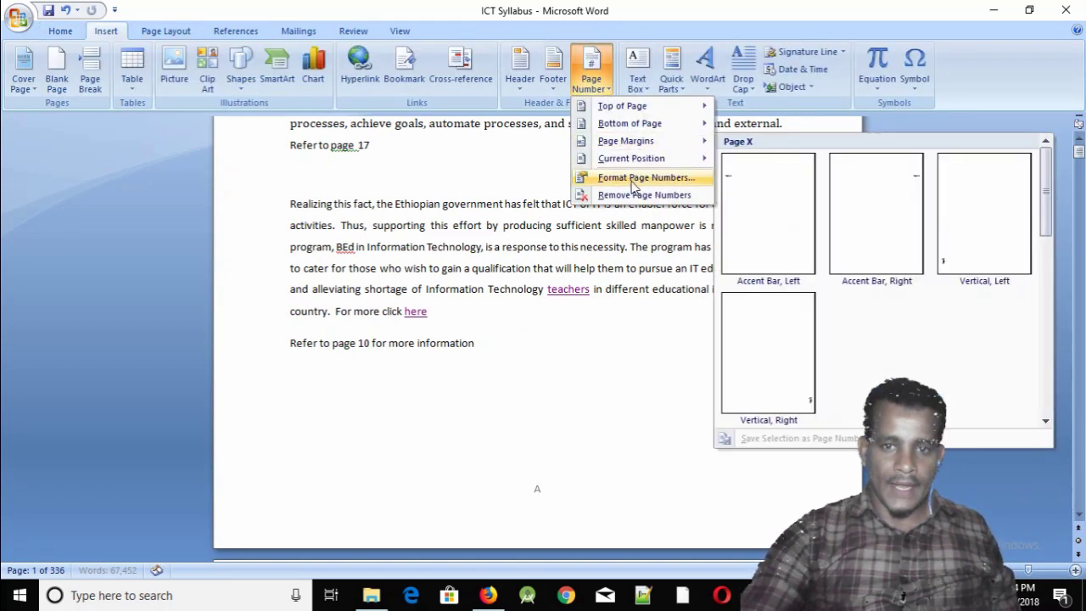
click(635, 180)
click(631, 204)
click(580, 221)
click(543, 374)
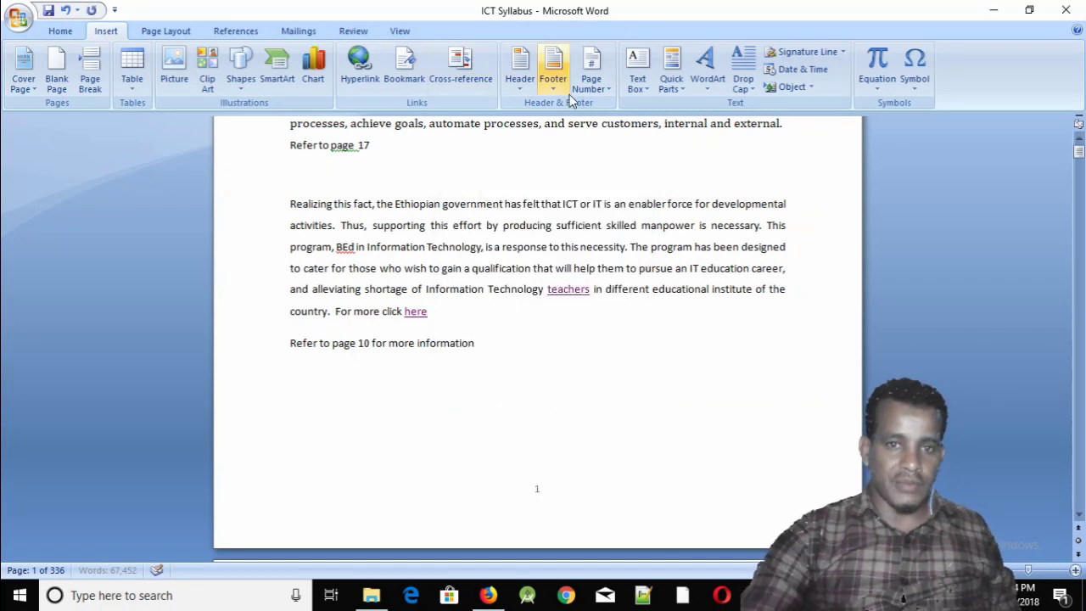
click(592, 73)
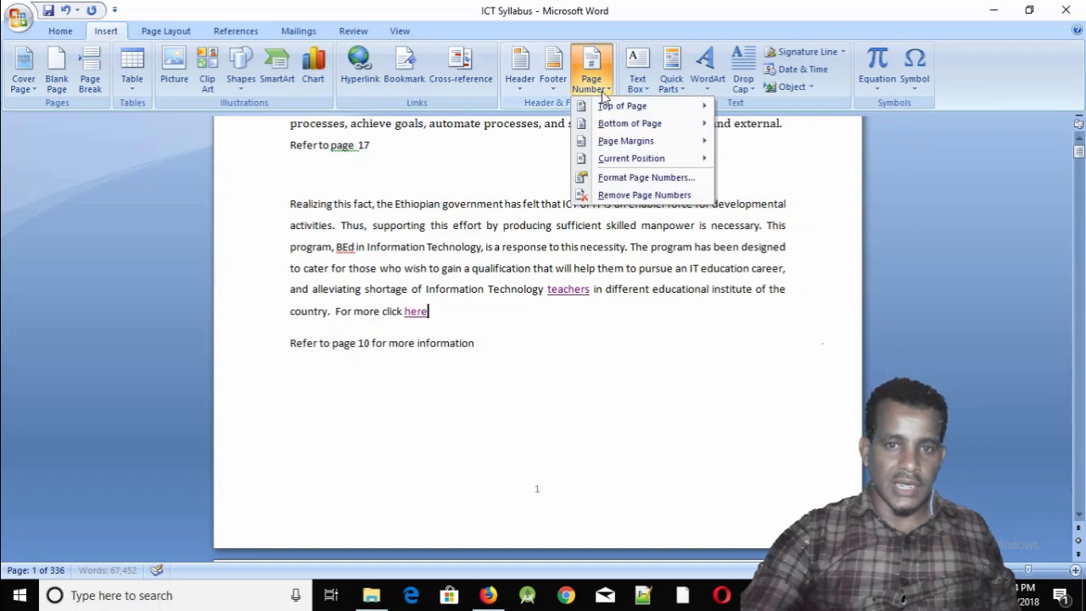
click(621, 197)
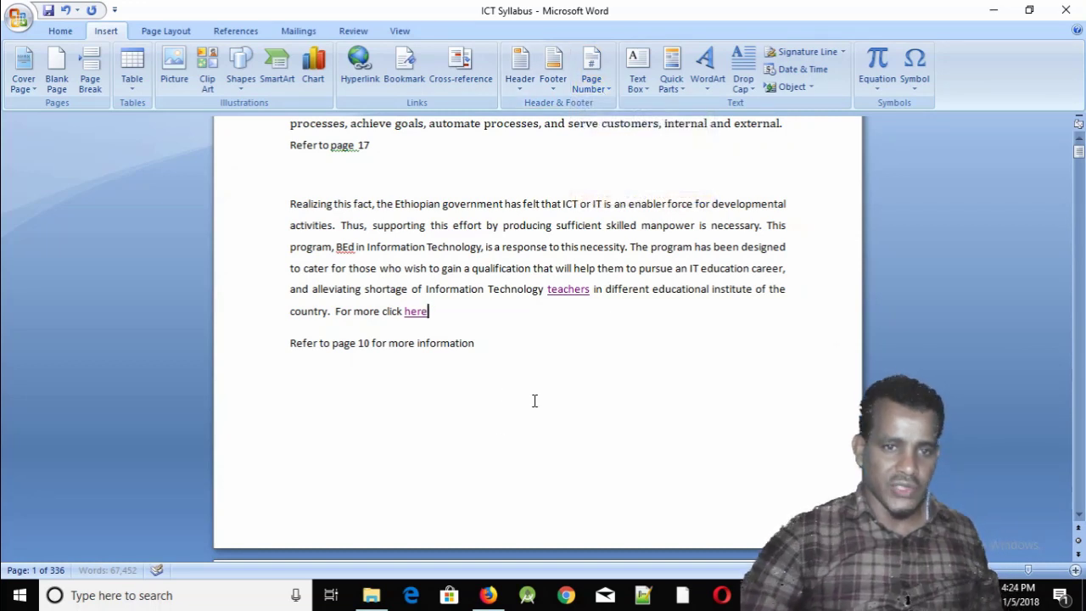
scroll(531, 399, down, 2)
scroll(408, 388, up, 2)
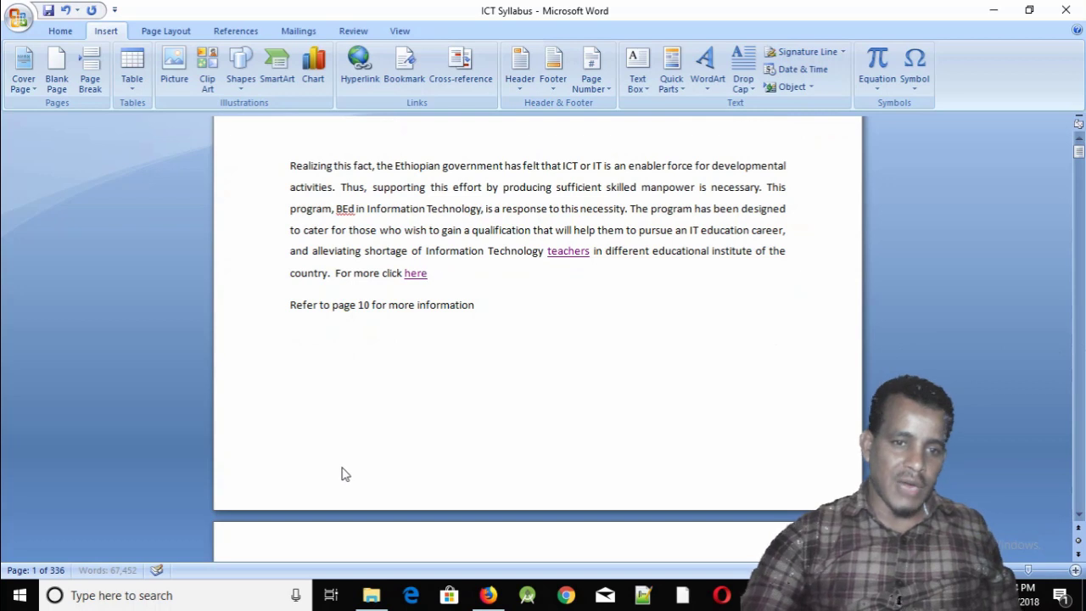
scroll(329, 463, up, 2)
scroll(331, 474, down, 2)
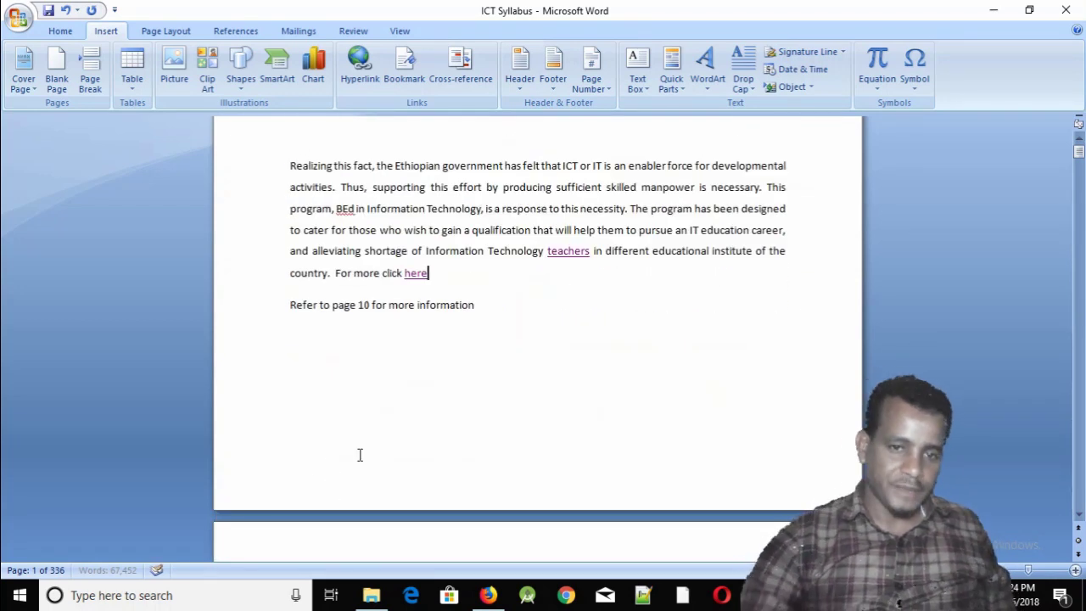
scroll(360, 456, down, 1)
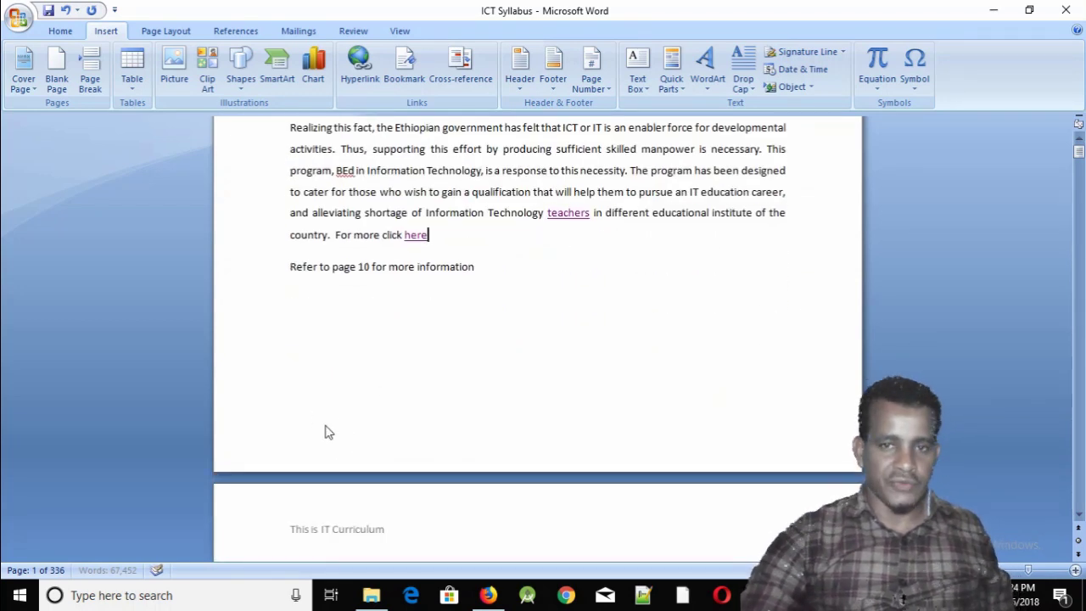
scroll(558, 342, up, 4)
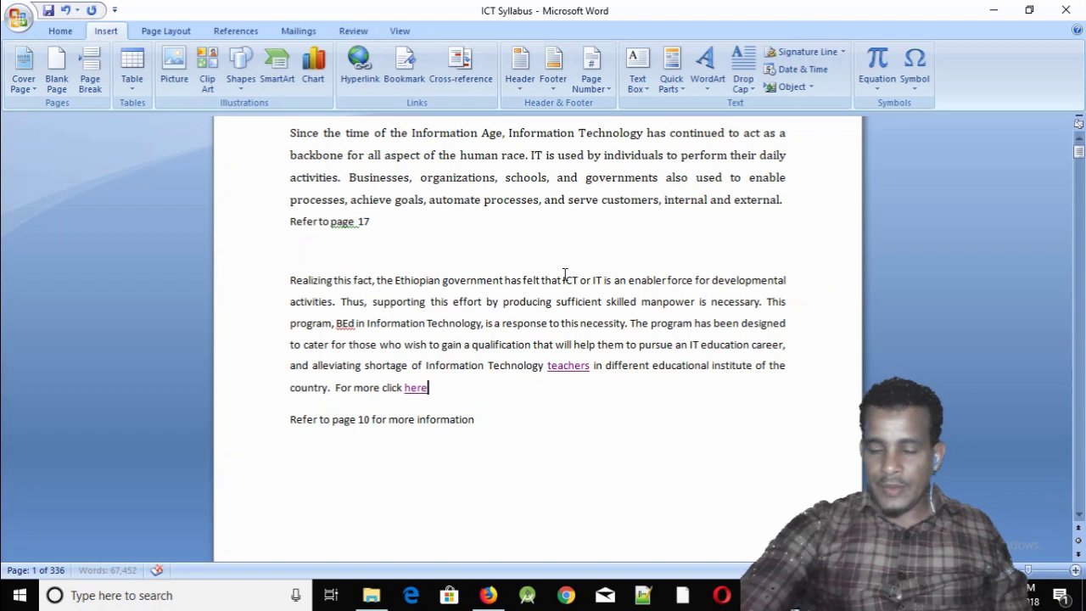
scroll(599, 285, up, 5)
scroll(600, 287, up, 1)
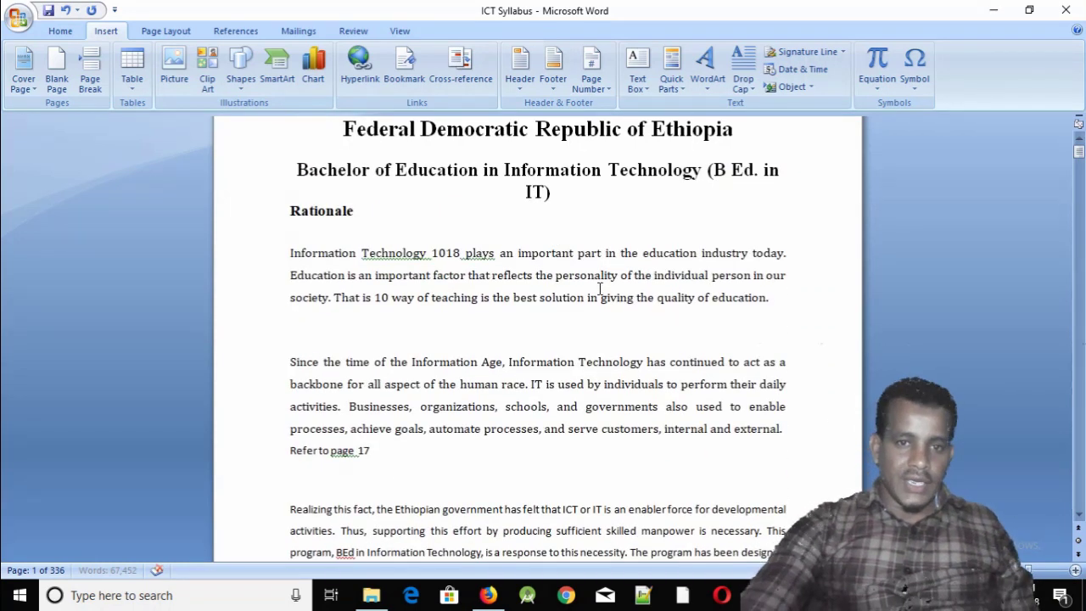
scroll(573, 297, down, 4)
scroll(580, 311, down, 3)
scroll(580, 312, down, 2)
scroll(581, 311, up, 5)
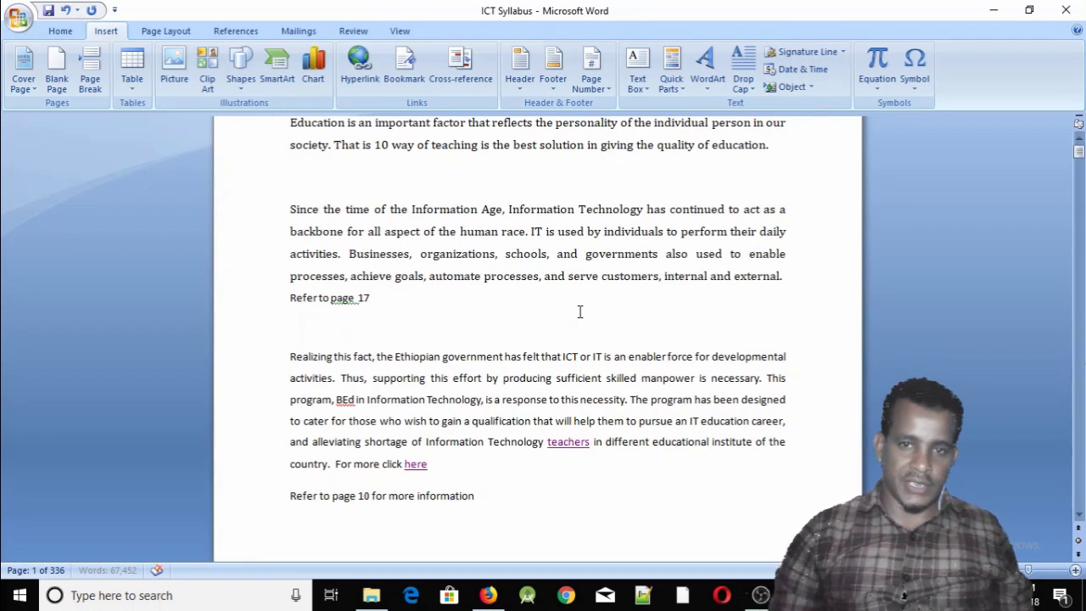